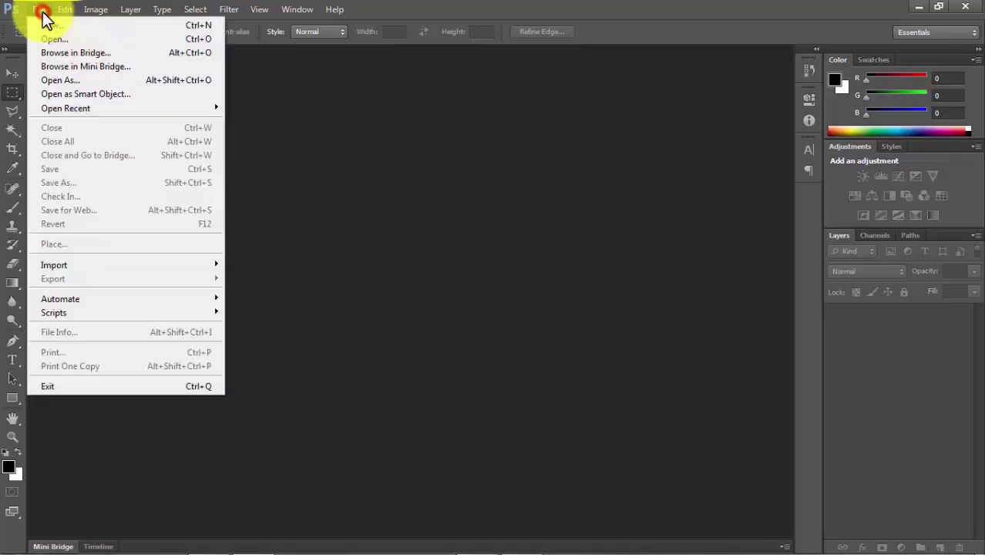
- Open the KREA-Exaid1.png toy photo
{"action": "left_click", "coordinate": [47, 38]}
{"action": "double_click", "coordinate": [198, 374]}
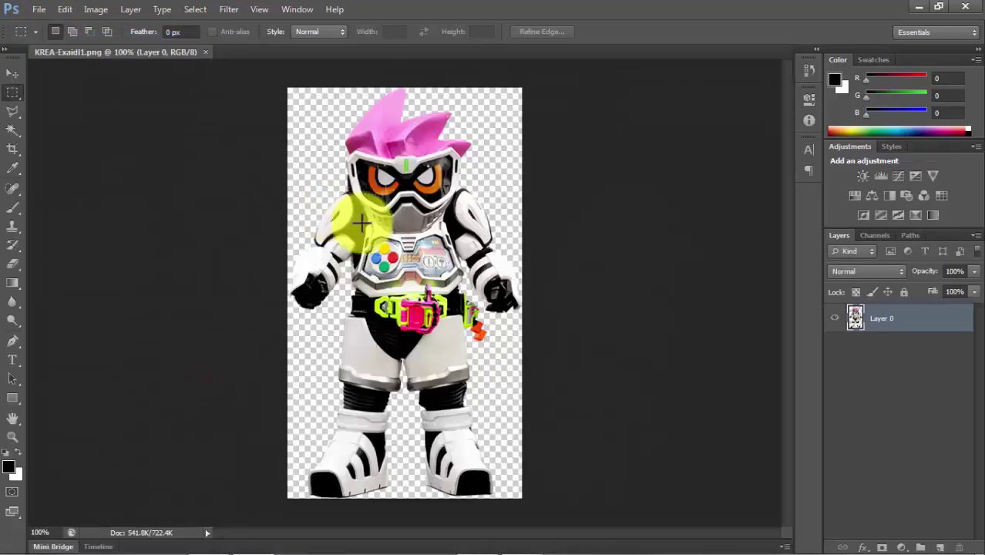
{"action": "key", "text": "b"}
- Create a new blank U.S. Paper Letter document and float the photo in its own window
{"action": "key", "text": "ctrl+n"}
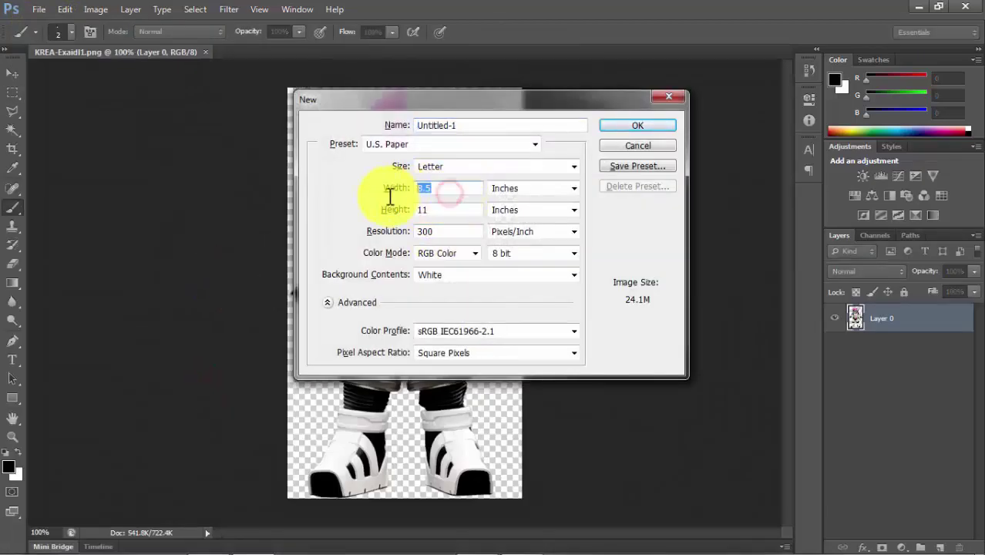
{"action": "key", "text": "Return"}
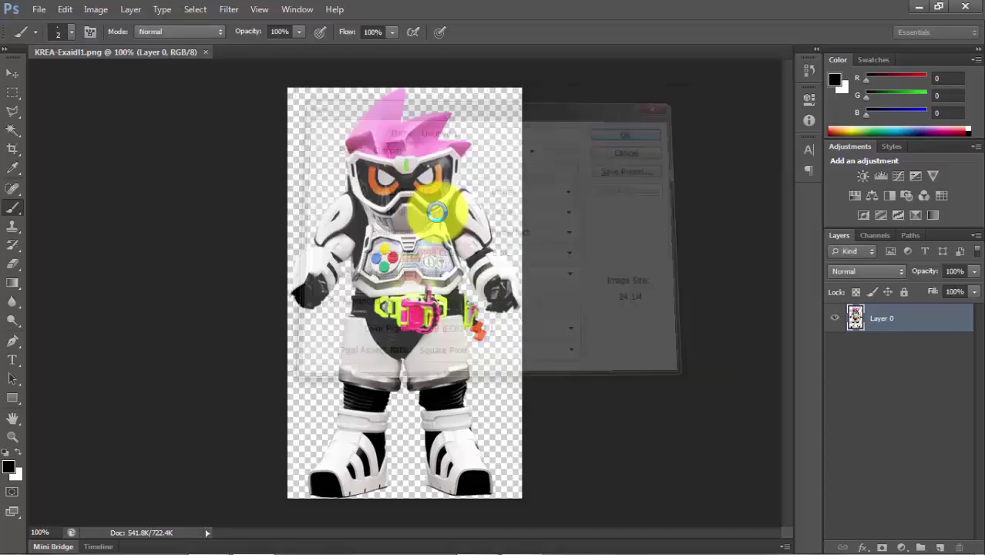
{"action": "left_click_drag", "start_coordinate": [177, 54], "coordinate": [153, 211]}
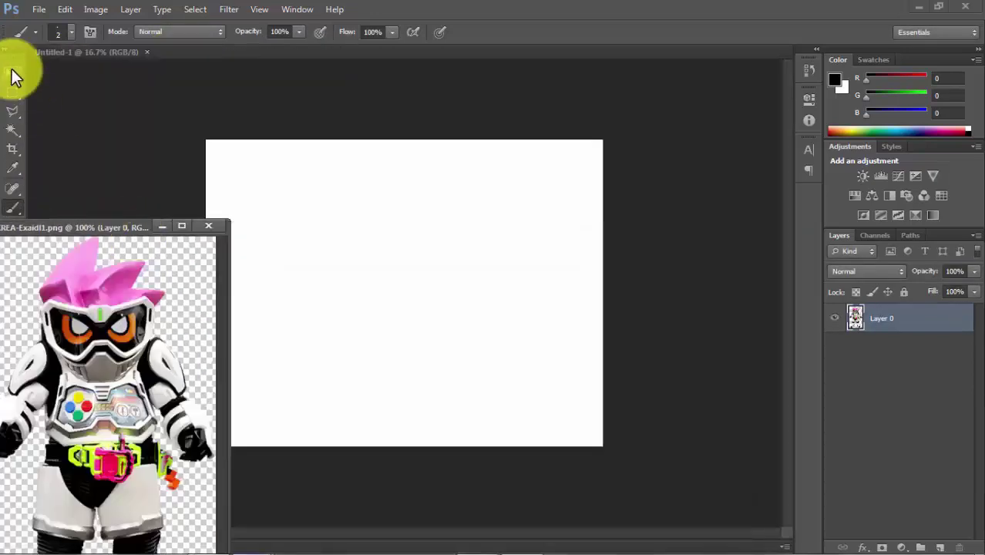
- Copy the toy photo into Untitled-1 as Layer 1, enlarge it about 421%, and place it left
{"action": "left_click", "coordinate": [13, 72]}
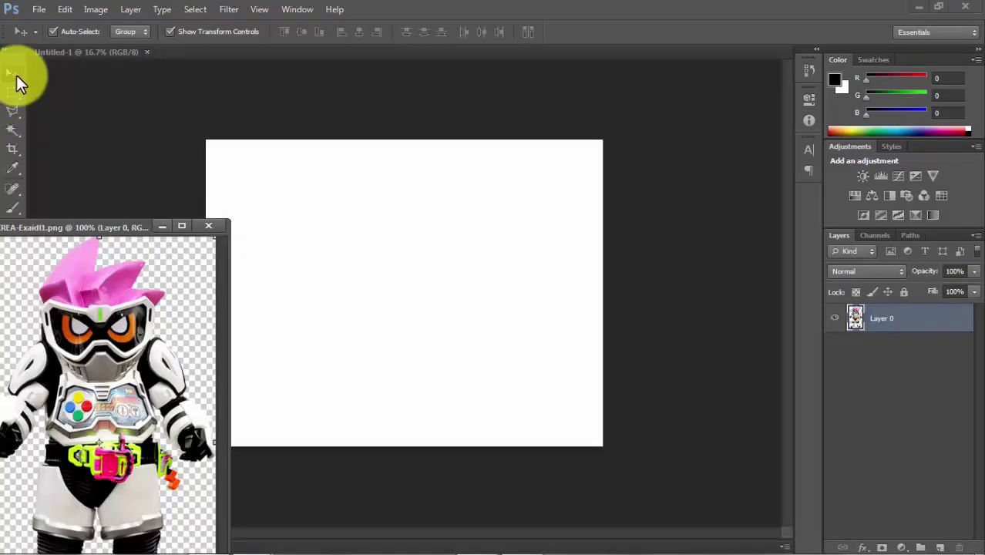
{"action": "mouse_move", "coordinate": [121, 397]}
{"action": "left_mouse_down"}
{"action": "mouse_move", "coordinate": [286, 308]}
{"action": "mouse_move", "coordinate": [242, 260]}
{"action": "left_mouse_up"}
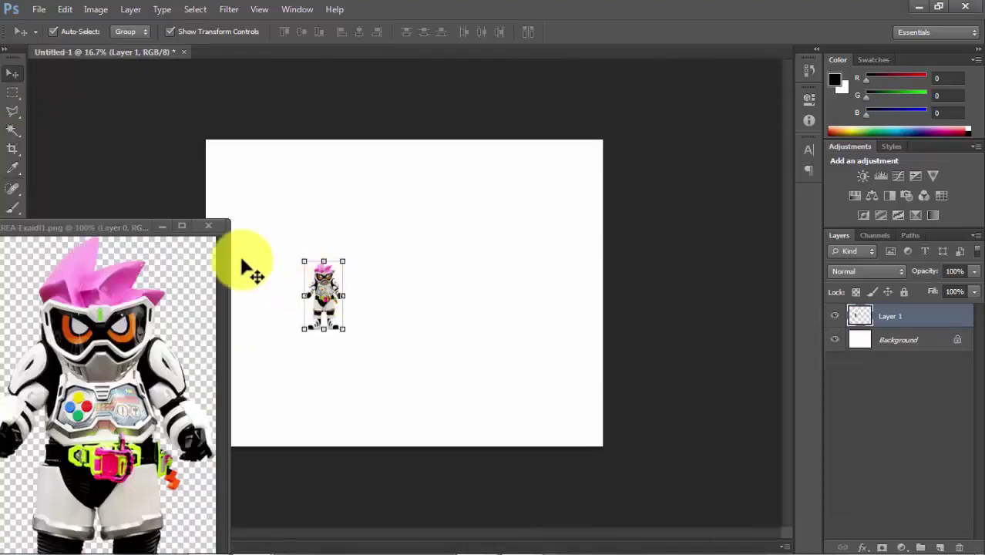
{"action": "left_click", "coordinate": [162, 227]}
{"action": "left_click_drag", "start_coordinate": [342, 329], "coordinate": [409, 447]}
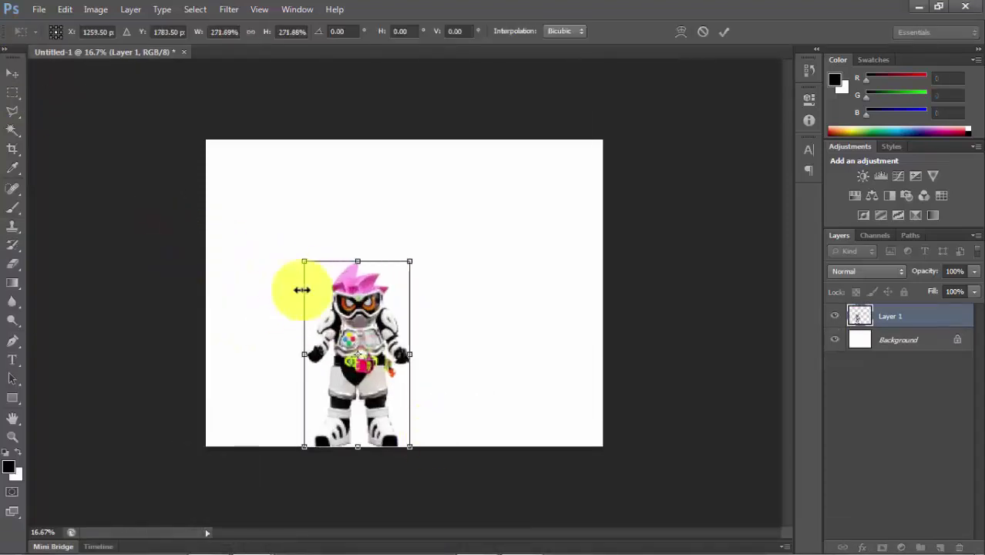
{"action": "left_click_drag", "start_coordinate": [304, 261], "coordinate": [245, 158]}
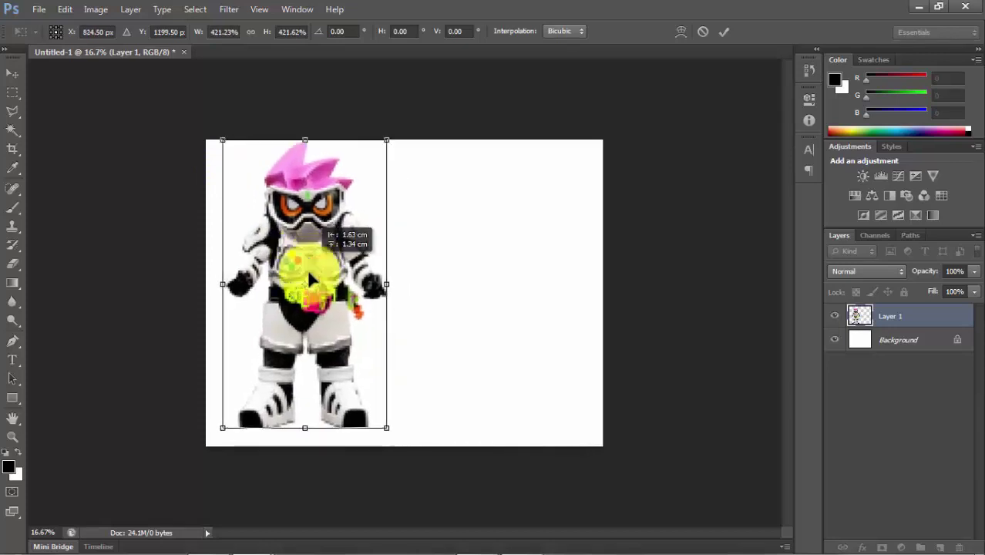
{"action": "left_click_drag", "start_coordinate": [334, 283], "coordinate": [303, 274]}
{"action": "key", "text": "Return"}
{"action": "left_click", "coordinate": [503, 291]}
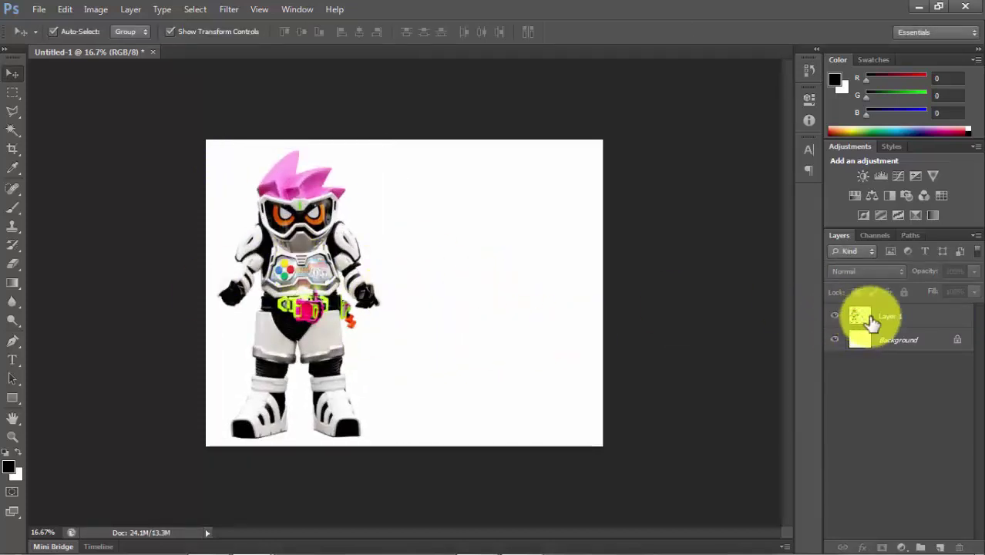
- Add an empty Layer 2 and set the brush to 9 px, 100% hardness, zoomed to 50%
{"action": "key", "text": "ctrl+shift+n"}
{"action": "key", "text": "Return"}
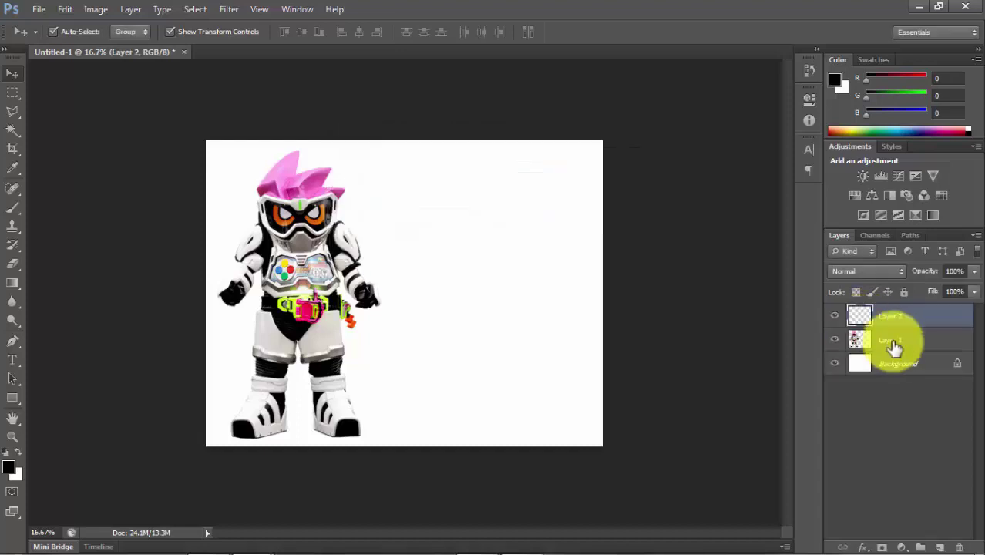
{"action": "left_click", "coordinate": [24, 203]}
{"action": "left_click", "coordinate": [71, 32]}
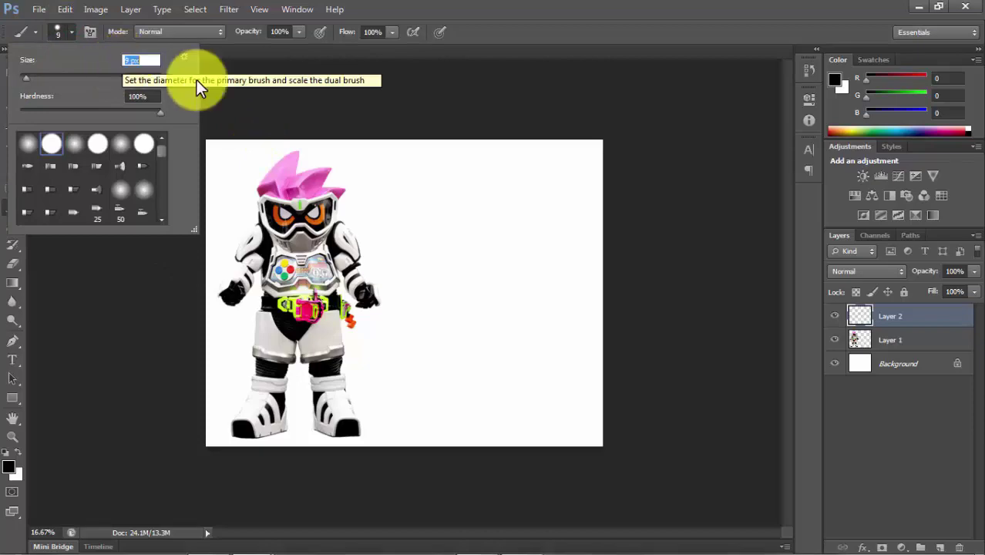
{"action": "key", "text": "Return"}
{"action": "key", "text": "ctrl+plus"}
{"action": "key", "text": "ctrl+plus"}
{"action": "key", "text": "ctrl+plus"}
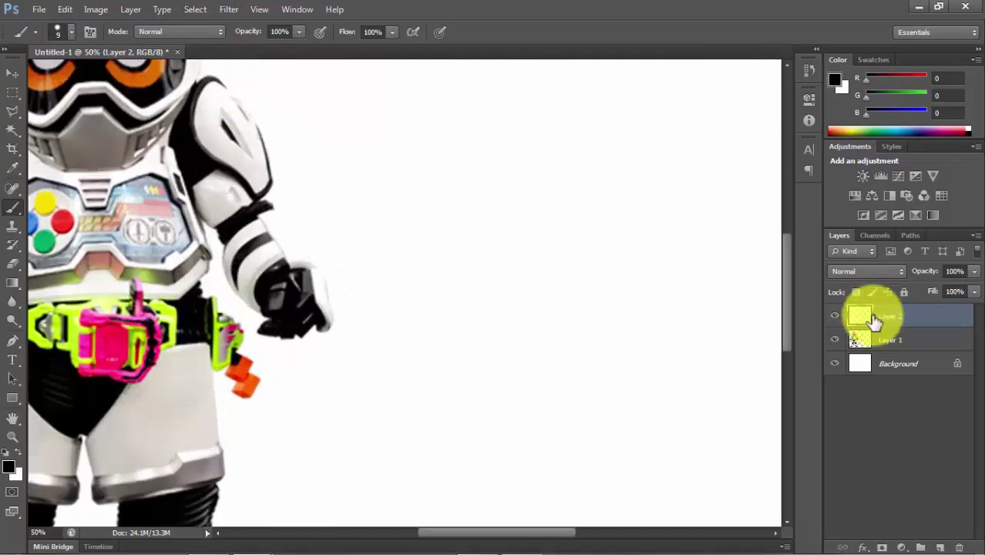
- On Layer 2, start the black outline along the pink crest's edge
{"action": "left_click_drag", "start_coordinate": [478, 227], "coordinate": [659, 245]}
{"action": "left_click", "coordinate": [891, 340]}
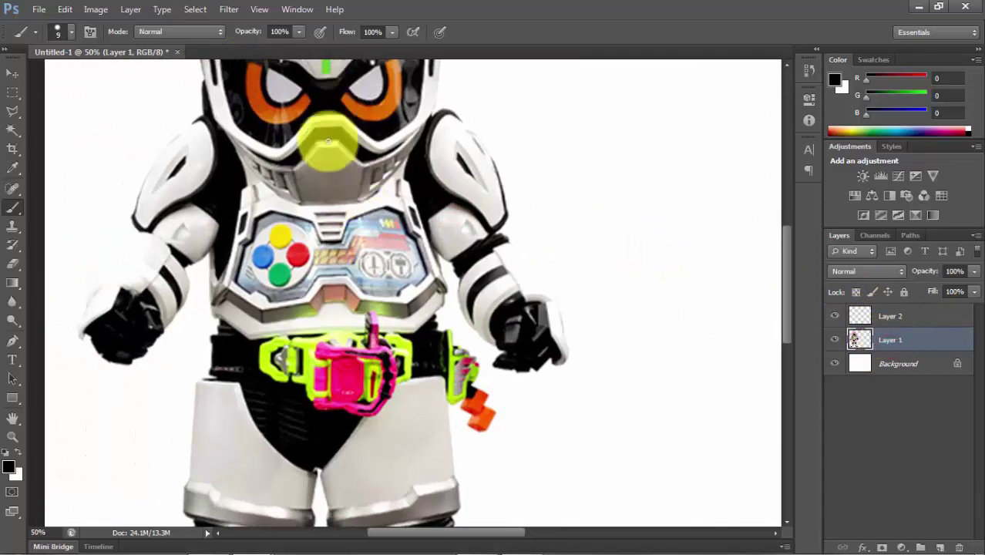
{"action": "left_click", "coordinate": [890, 316]}
{"action": "scroll", "coordinate": [341, 110], "scroll_direction": "up", "scroll_amount": 2}
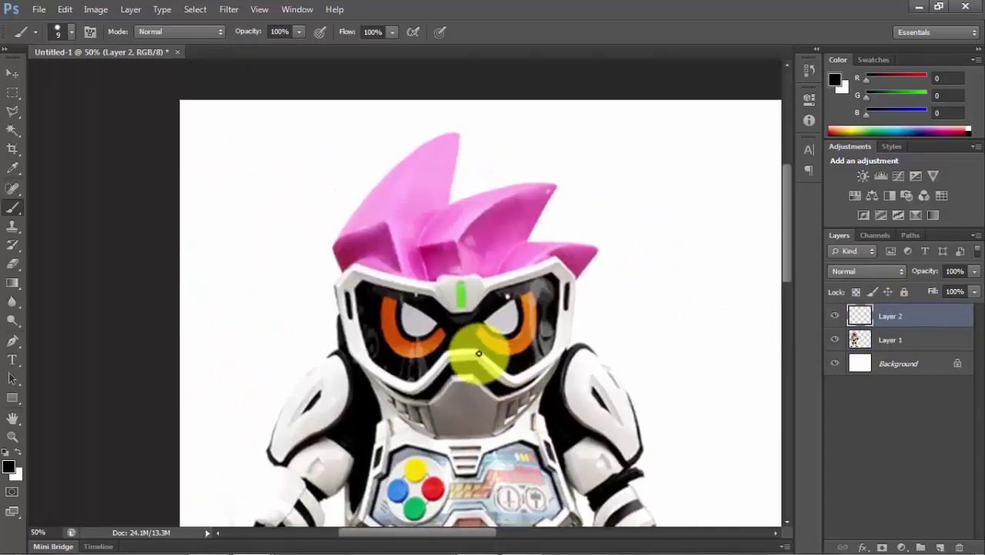
{"action": "scroll", "coordinate": [467, 212], "scroll_direction": "up", "scroll_amount": 1}
{"action": "scroll", "coordinate": [462, 208], "scroll_direction": "up", "scroll_amount": 1}
{"action": "left_click_drag", "start_coordinate": [378, 219], "coordinate": [440, 192]}
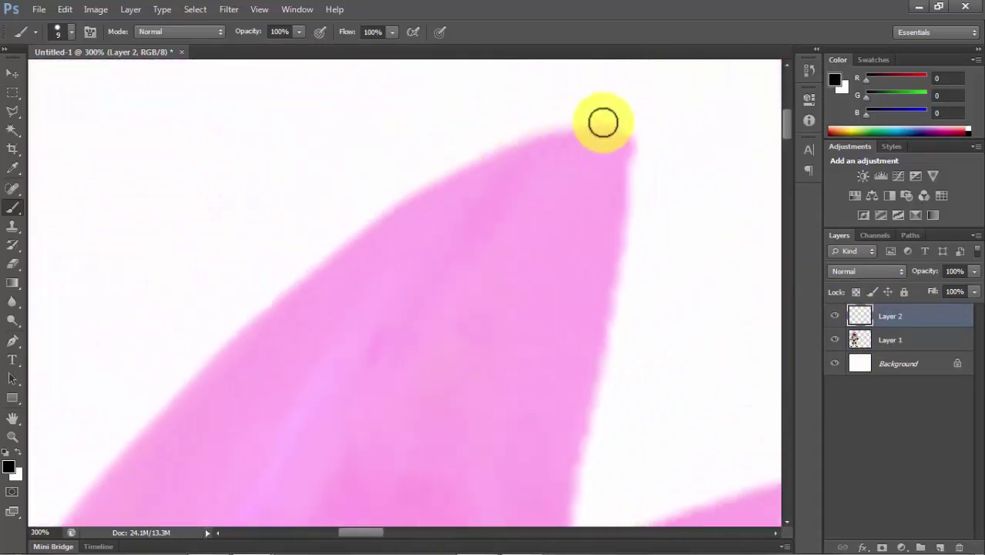
{"action": "left_click_drag", "start_coordinate": [617, 122], "coordinate": [480, 161]}
{"action": "left_click", "coordinate": [214, 357], "text": "shift"}
{"action": "mouse_move", "coordinate": [213, 357]}
{"action": "left_mouse_down"}
{"action": "mouse_move", "coordinate": [513, 141]}
{"action": "mouse_move", "coordinate": [323, 340]}
{"action": "left_mouse_up"}
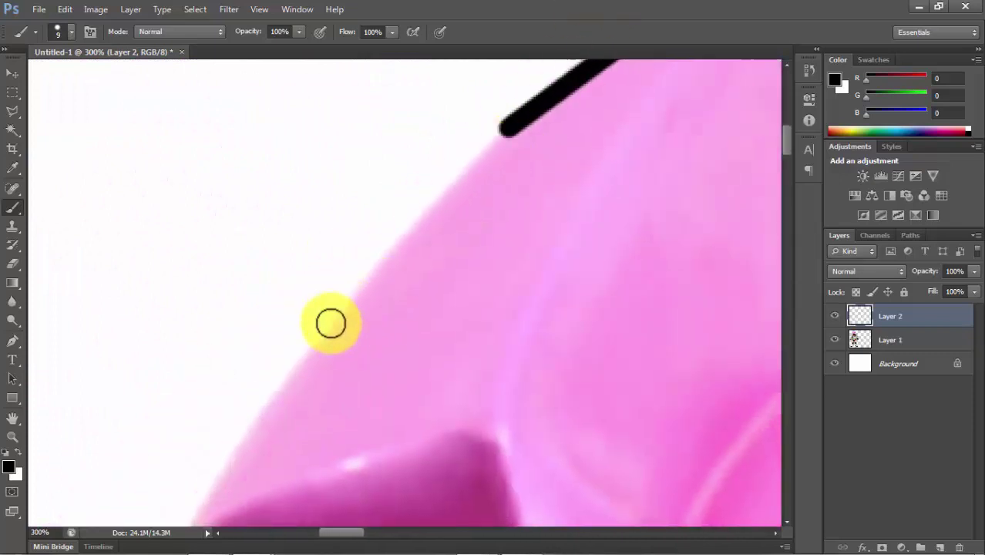
- Trace straight black lines around the crest corner and along the helmet's top edge
{"action": "left_click", "coordinate": [277, 437], "text": "shift"}
{"action": "left_click_drag", "start_coordinate": [260, 339], "coordinate": [235, 231]}
{"action": "left_click_drag", "start_coordinate": [314, 477], "coordinate": [291, 367]}
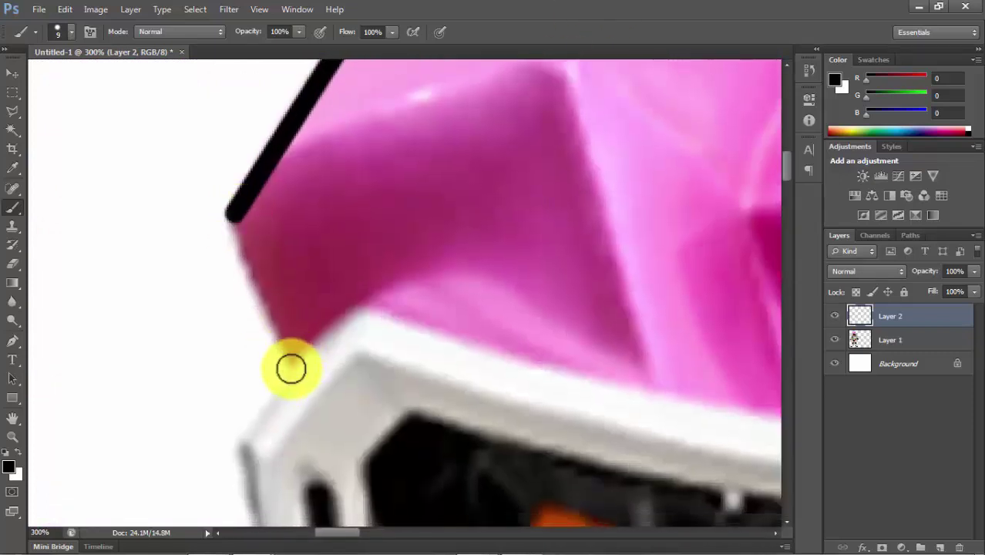
{"action": "left_click", "coordinate": [291, 369], "text": "shift"}
{"action": "left_click_drag", "start_coordinate": [385, 308], "coordinate": [170, 293]}
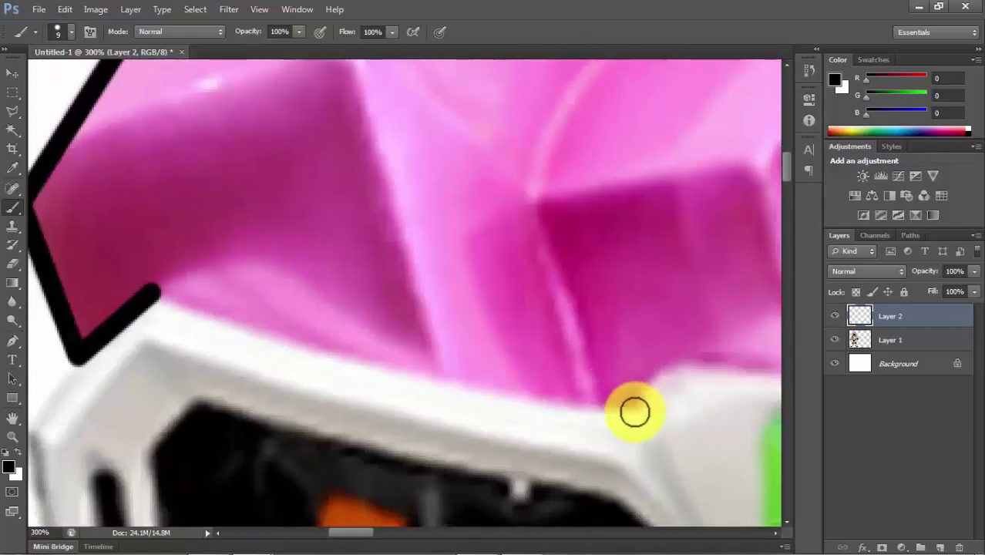
{"action": "left_click", "coordinate": [634, 412], "text": "shift"}
{"action": "left_click_drag", "start_coordinate": [634, 412], "coordinate": [494, 408]}
{"action": "left_click", "coordinate": [630, 371], "text": "shift"}
{"action": "left_click_drag", "start_coordinate": [655, 372], "coordinate": [429, 330]}
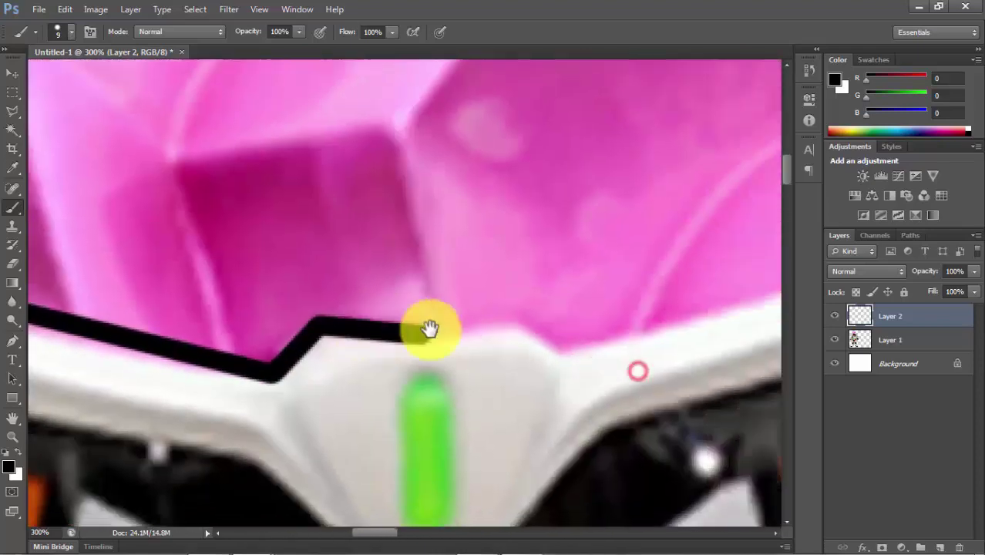
{"action": "left_click", "coordinate": [511, 319], "text": "shift"}
{"action": "left_click", "coordinate": [555, 348], "text": "shift"}
{"action": "left_click_drag", "start_coordinate": [555, 348], "coordinate": [289, 383]}
- Outline the crest spikes, tracing up each spike and down into the notches
{"action": "left_click", "coordinate": [713, 254], "text": "shift"}
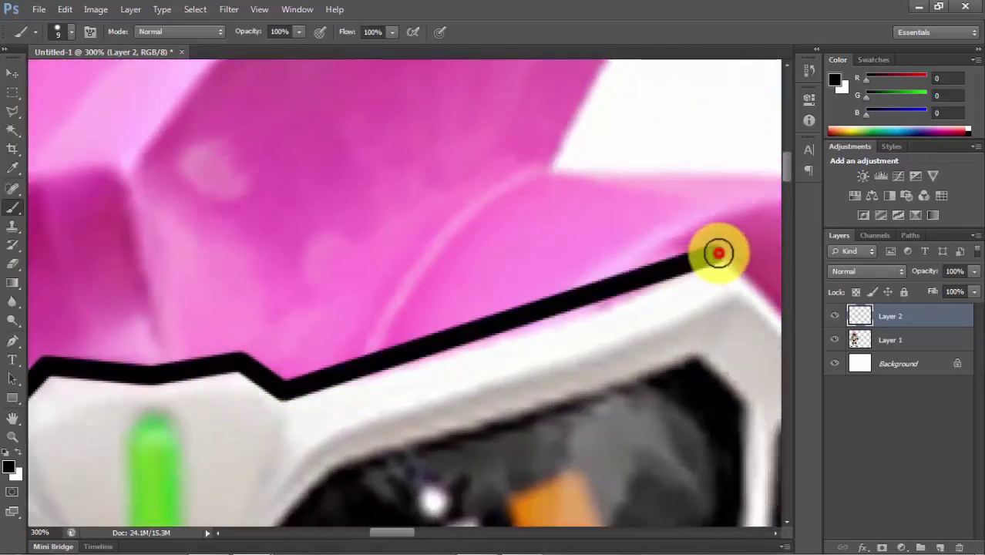
{"action": "left_click_drag", "start_coordinate": [713, 254], "coordinate": [441, 274]}
{"action": "left_click", "coordinate": [567, 412], "text": "shift"}
{"action": "left_click", "coordinate": [704, 235], "text": "shift"}
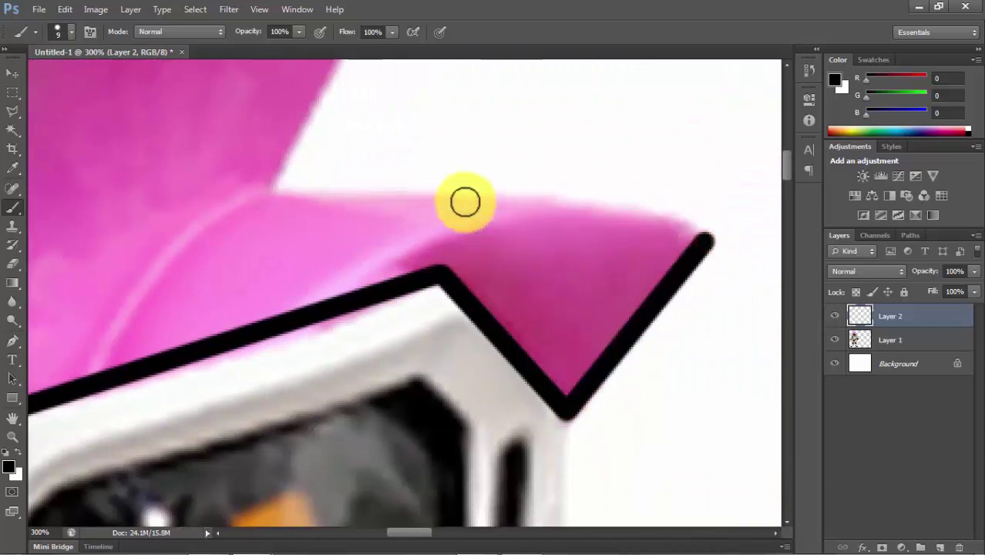
{"action": "left_click_drag", "start_coordinate": [271, 176], "coordinate": [278, 377]}
{"action": "left_click", "coordinate": [455, 85], "text": "shift"}
{"action": "left_click_drag", "start_coordinate": [403, 97], "coordinate": [598, 220]}
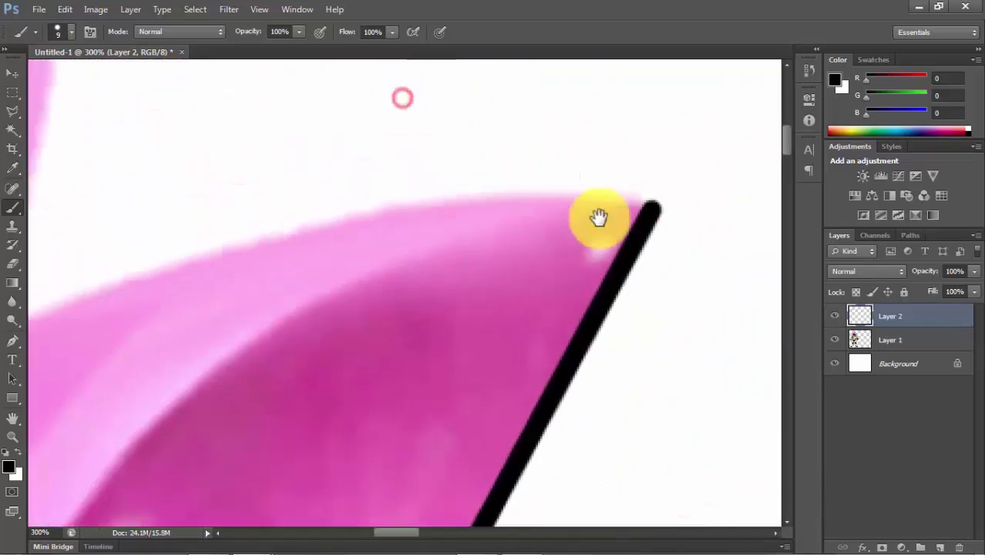
{"action": "left_click", "coordinate": [323, 220], "text": "shift"}
{"action": "left_click_drag", "start_coordinate": [30, 324], "coordinate": [394, 263]}
{"action": "left_click", "coordinate": [369, 268], "text": "shift"}
{"action": "left_click_drag", "start_coordinate": [374, 193], "coordinate": [345, 432]}
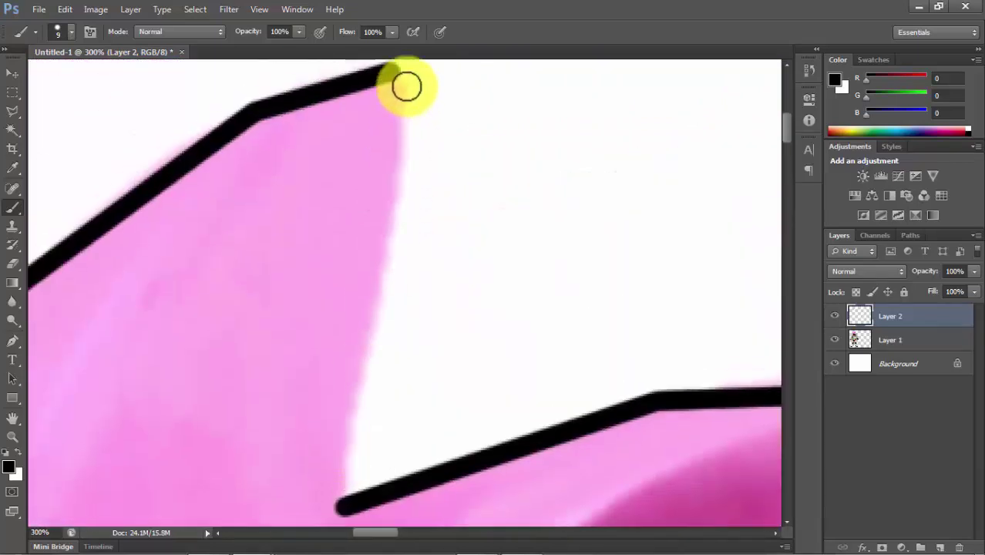
{"action": "left_click", "coordinate": [401, 77], "text": "shift"}
- Outline the inner crest fold down to the helmet, undoing a stray stroke, and join it to the top outline
{"action": "mouse_move", "coordinate": [428, 419]}
{"action": "left_mouse_down"}
{"action": "mouse_move", "coordinate": [557, 147]}
{"action": "mouse_move", "coordinate": [242, 247]}
{"action": "left_mouse_up"}
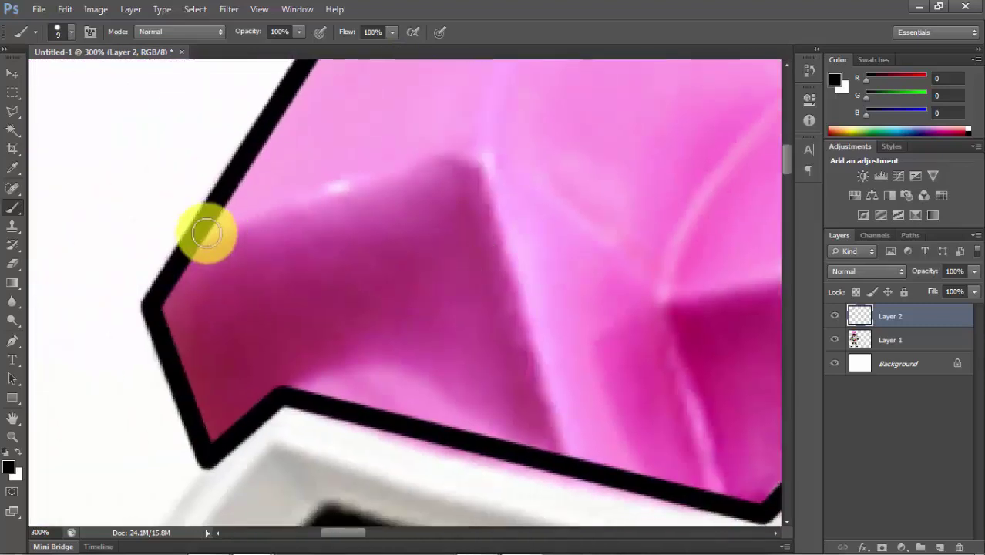
{"action": "left_click", "coordinate": [457, 158], "text": "shift"}
{"action": "left_click", "coordinate": [569, 455], "text": "shift"}
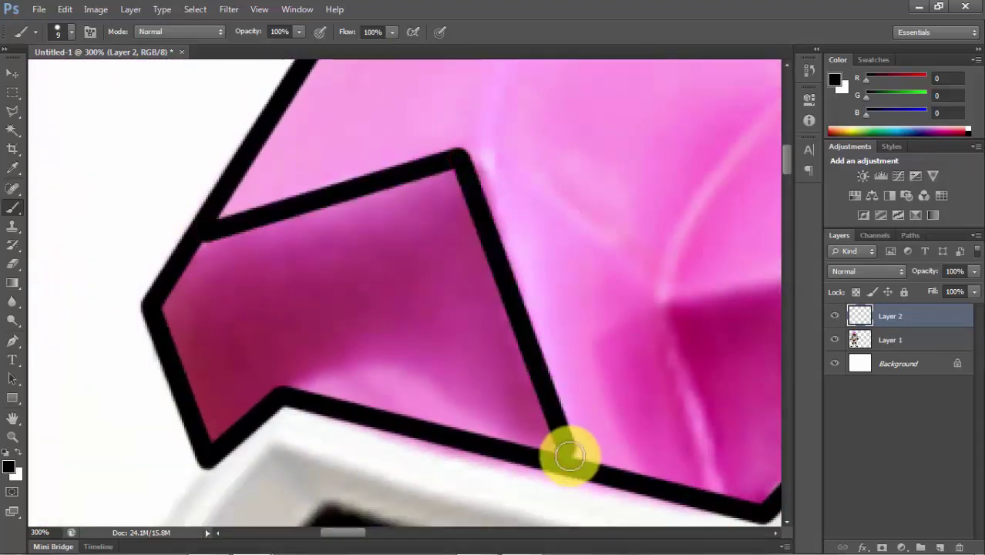
{"action": "left_click_drag", "start_coordinate": [474, 178], "coordinate": [403, 408]}
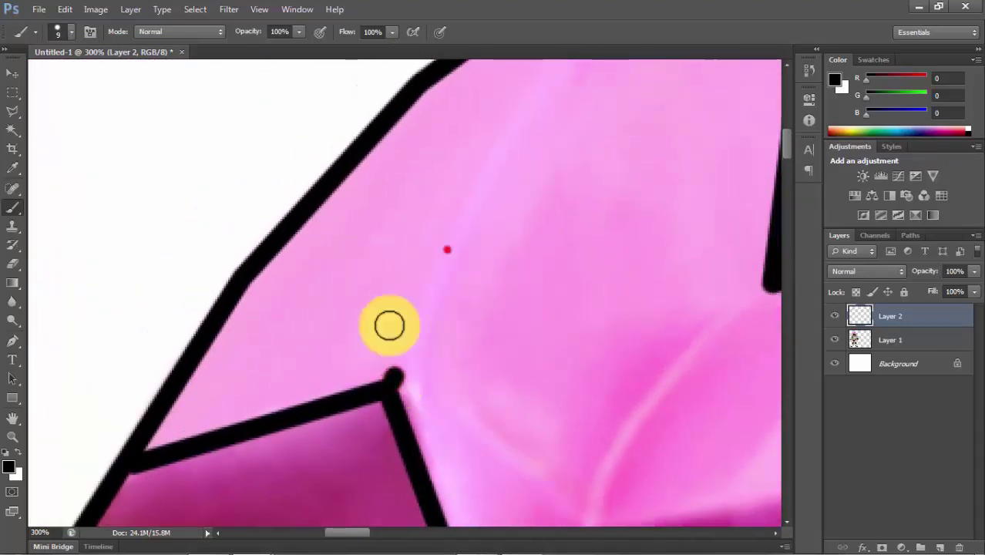
{"action": "left_click_drag", "start_coordinate": [341, 248], "coordinate": [385, 396]}
{"action": "key", "text": "ctrl+z"}
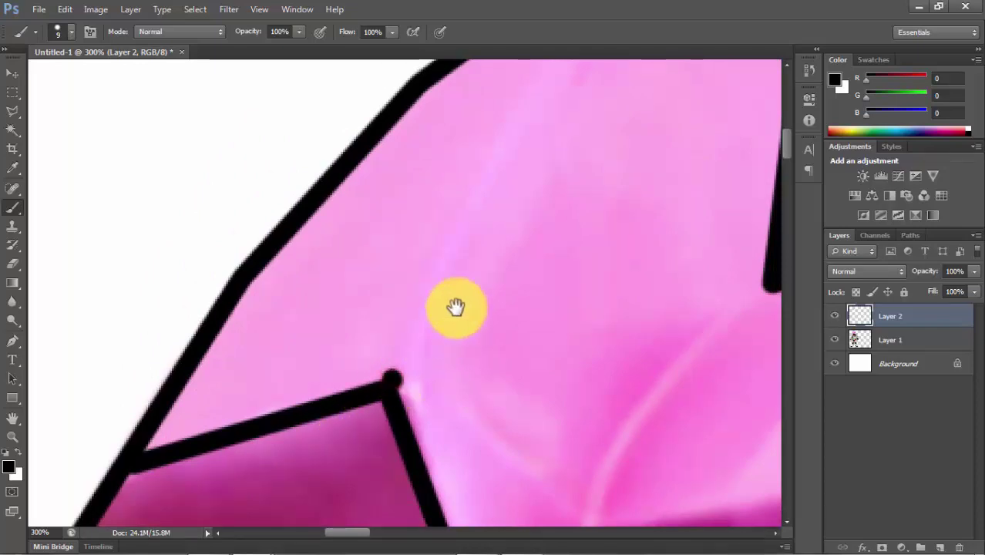
{"action": "left_click_drag", "start_coordinate": [455, 308], "coordinate": [545, 165]}
{"action": "left_click", "coordinate": [651, 109], "text": "shift"}
{"action": "left_click_drag", "start_coordinate": [652, 109], "coordinate": [492, 156]}
{"action": "left_click_drag", "start_coordinate": [447, 463], "coordinate": [486, 278]}
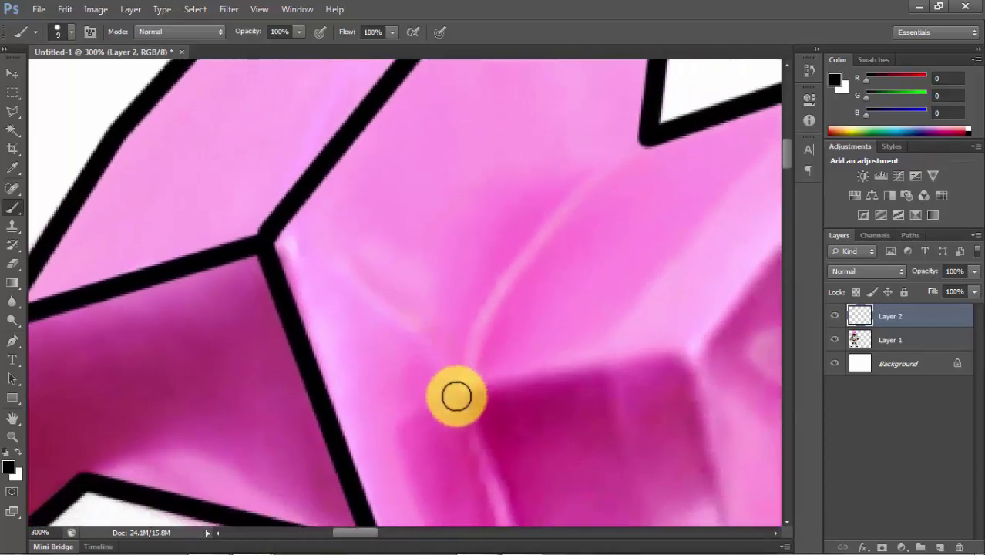
- Trace the next crest fold down along the pink panel to the white edge
{"action": "left_click", "coordinate": [640, 145]}
{"action": "left_click", "coordinate": [472, 390], "text": "shift"}
{"action": "left_click_drag", "start_coordinate": [472, 391], "coordinate": [418, 270]}
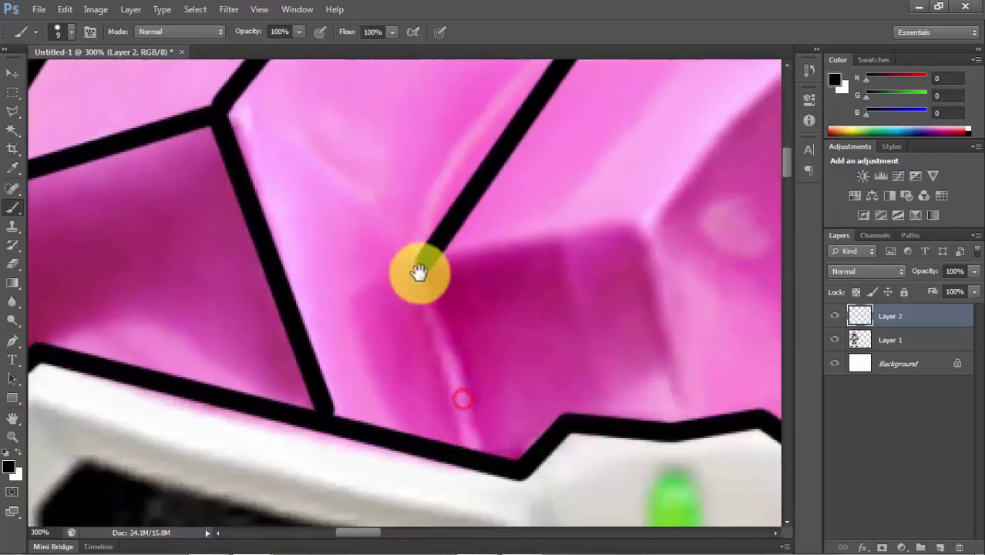
{"action": "left_click", "coordinate": [473, 451], "text": "shift"}
{"action": "left_click", "coordinate": [635, 222], "text": "shift"}
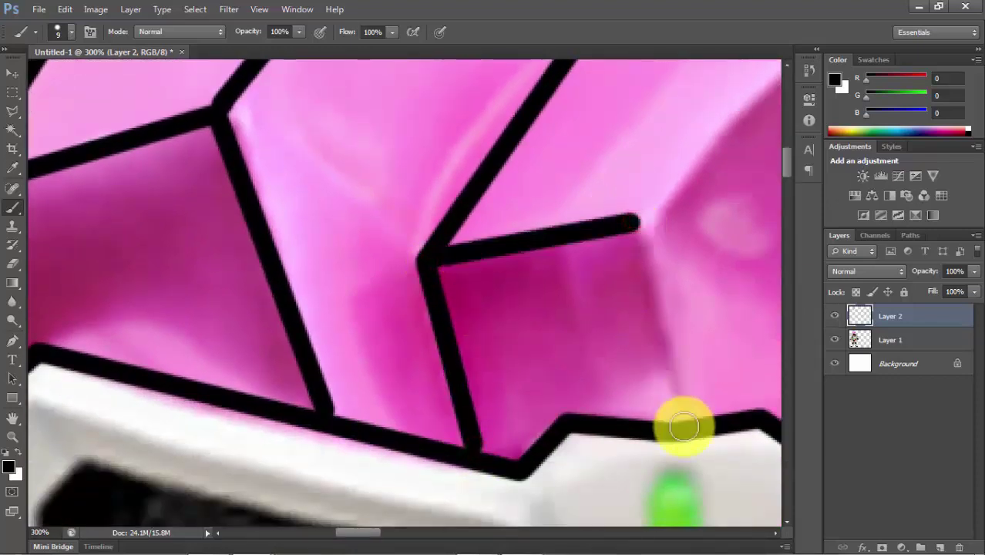
{"action": "left_click", "coordinate": [655, 424], "text": "shift"}
{"action": "left_click_drag", "start_coordinate": [582, 317], "coordinate": [462, 477]}
{"action": "left_click", "coordinate": [520, 388]}
- Draw a new black outline on the lower pink panel down to the white edge
{"action": "left_click_drag", "start_coordinate": [532, 353], "coordinate": [655, 247]}
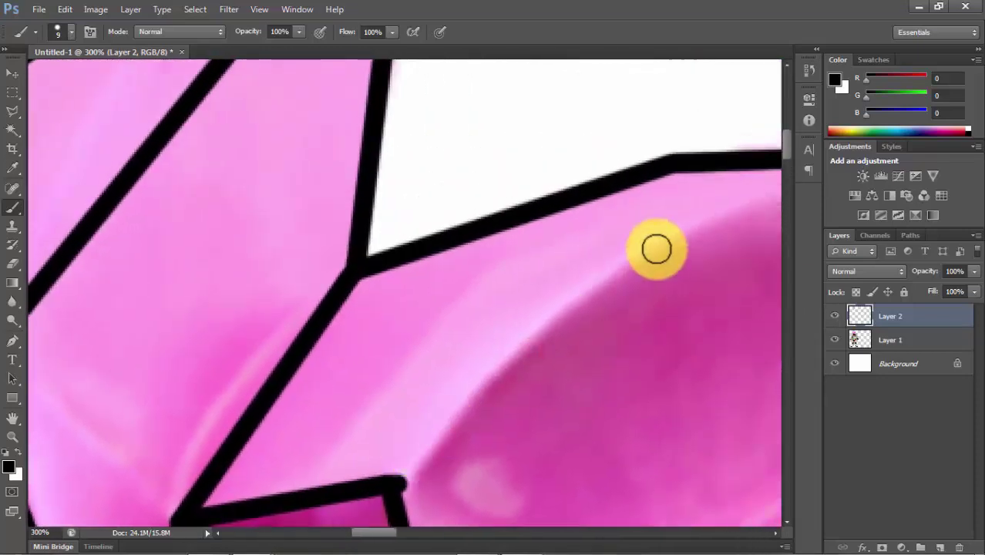
{"action": "left_click", "coordinate": [658, 245]}
{"action": "mouse_move", "coordinate": [682, 290]}
{"action": "left_mouse_down"}
{"action": "mouse_move", "coordinate": [571, 259]}
{"action": "mouse_move", "coordinate": [582, 165]}
{"action": "left_mouse_up"}
{"action": "left_click", "coordinate": [582, 164]}
{"action": "left_click", "coordinate": [416, 342], "text": "shift"}
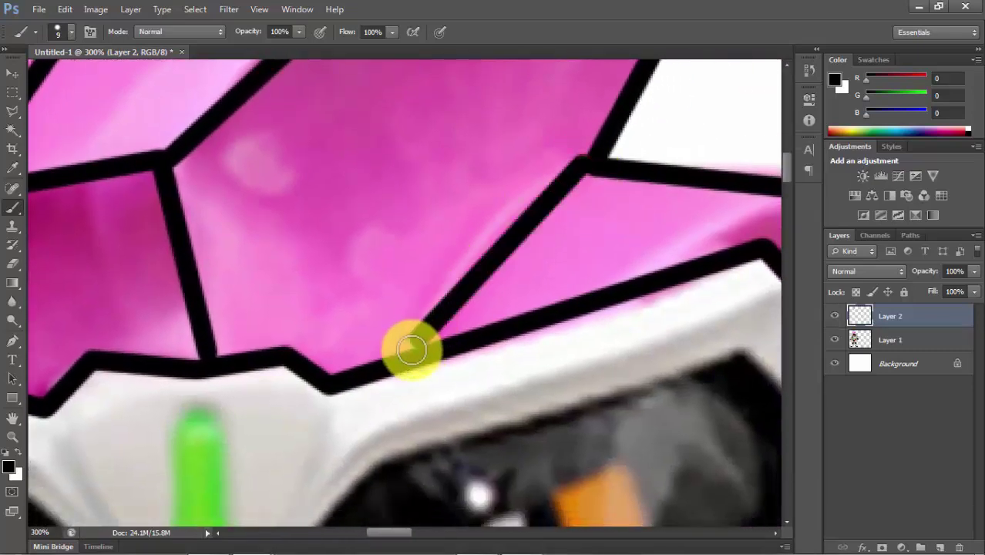
- Trace black outlines along the white frame's lower edge with a straight segment
{"action": "mouse_move", "coordinate": [382, 371]}
{"action": "left_mouse_down"}
{"action": "mouse_move", "coordinate": [449, 268]}
{"action": "mouse_move", "coordinate": [445, 107]}
{"action": "left_mouse_up"}
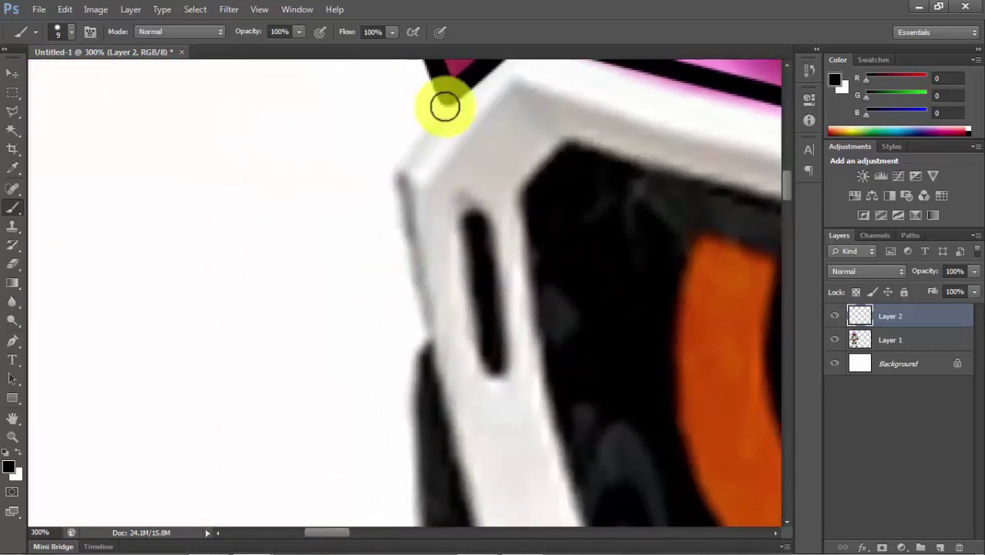
{"action": "left_click", "coordinate": [409, 167], "text": "shift"}
{"action": "left_click_drag", "start_coordinate": [409, 166], "coordinate": [330, 125]}
{"action": "left_click_drag", "start_coordinate": [435, 263], "coordinate": [357, 198]}
{"action": "left_click_drag", "start_coordinate": [367, 402], "coordinate": [248, 176]}
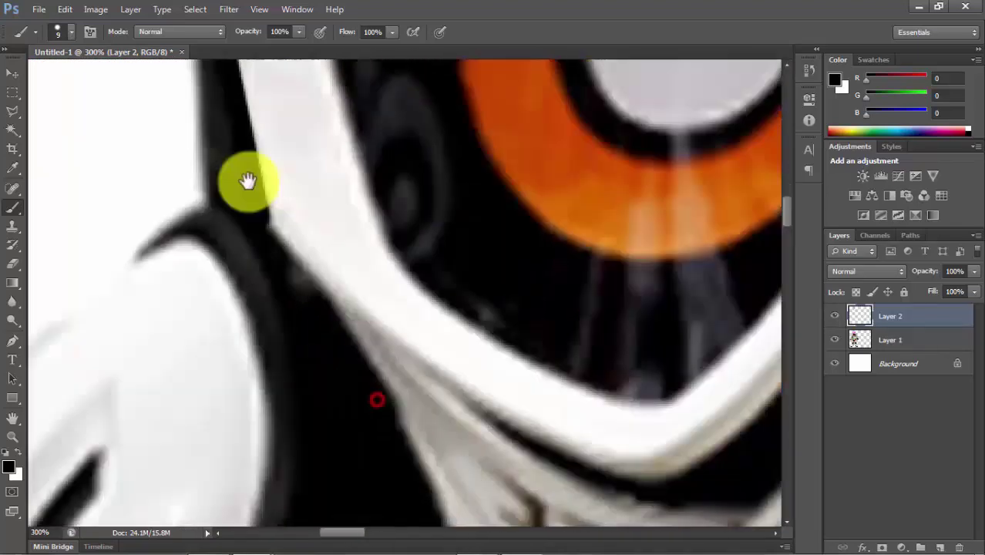
{"action": "mouse_move", "coordinate": [462, 371]}
{"action": "left_mouse_down"}
{"action": "mouse_move", "coordinate": [385, 335]}
{"action": "mouse_move", "coordinate": [397, 247]}
{"action": "left_mouse_up"}
{"action": "left_click_drag", "start_coordinate": [473, 282], "coordinate": [480, 283]}
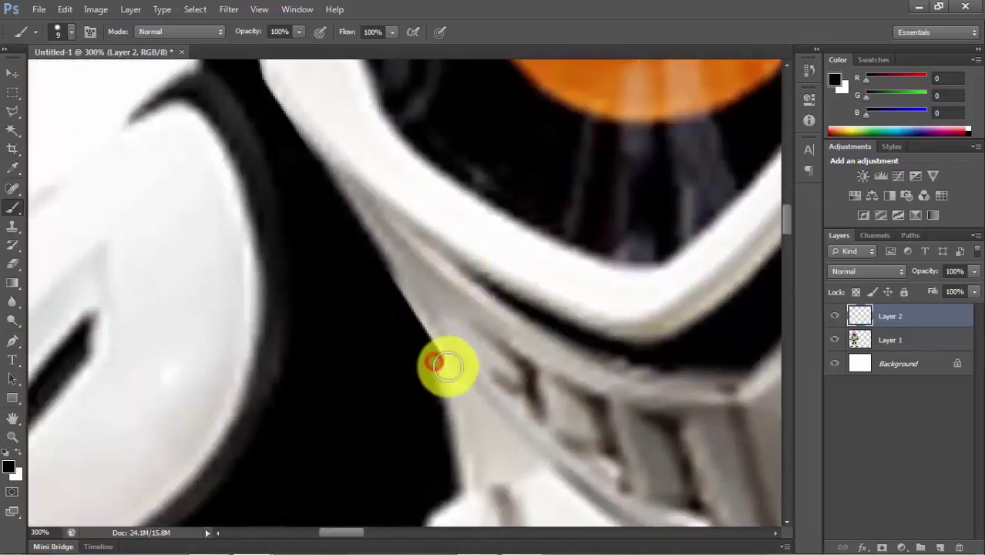
{"action": "left_click_drag", "start_coordinate": [447, 367], "coordinate": [451, 315]}
{"action": "left_click", "coordinate": [454, 333], "text": "shift"}
- Extend the black outline rightward and diagonally up to the pink panel's vertex
{"action": "left_click_drag", "start_coordinate": [612, 417], "coordinate": [297, 335]}
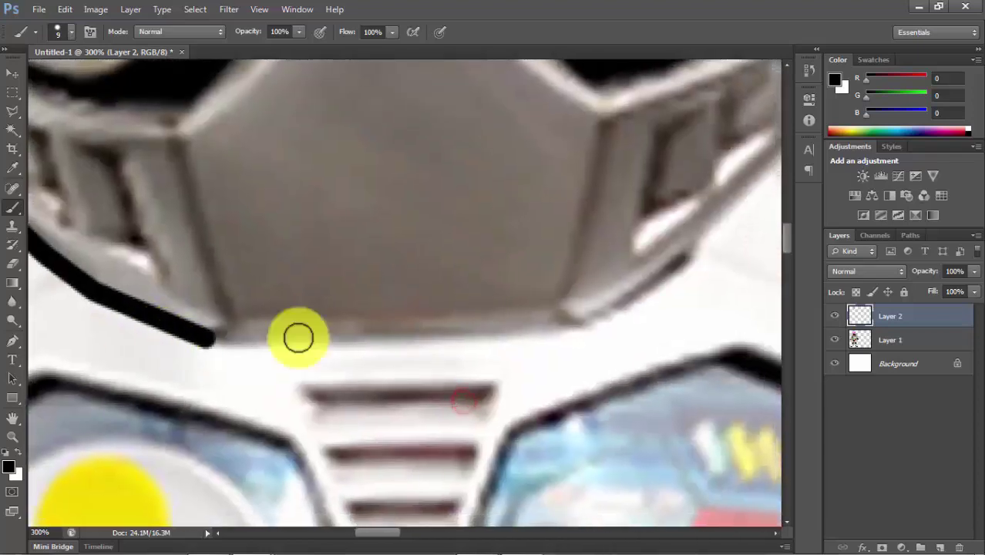
{"action": "left_click", "coordinate": [576, 326], "text": "shift"}
{"action": "left_click_drag", "start_coordinate": [650, 253], "coordinate": [362, 275]}
{"action": "left_click", "coordinate": [441, 231], "text": "shift"}
{"action": "left_click_drag", "start_coordinate": [431, 239], "coordinate": [269, 402]}
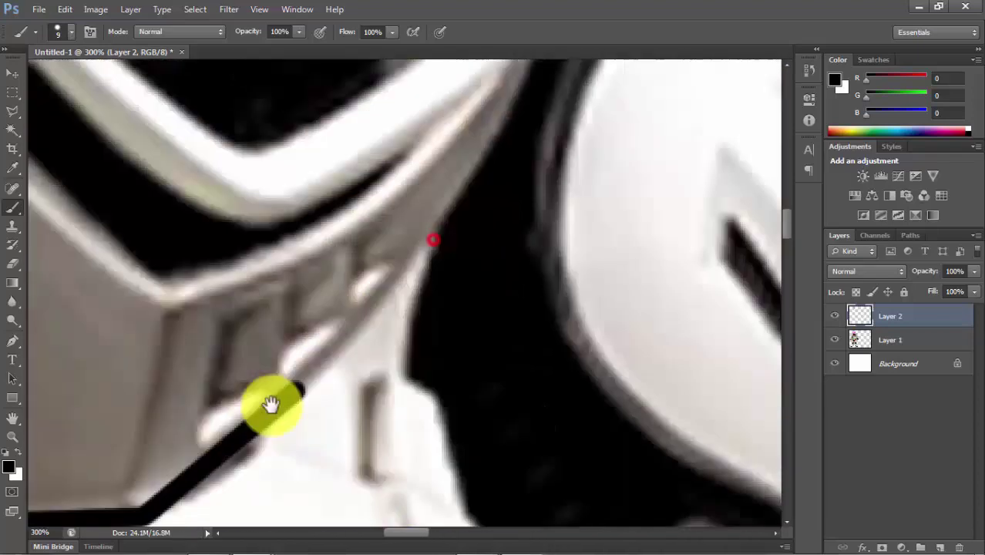
{"action": "mouse_move", "coordinate": [415, 242]}
{"action": "left_mouse_down"}
{"action": "mouse_move", "coordinate": [435, 202]}
{"action": "mouse_move", "coordinate": [395, 314]}
{"action": "left_mouse_up"}
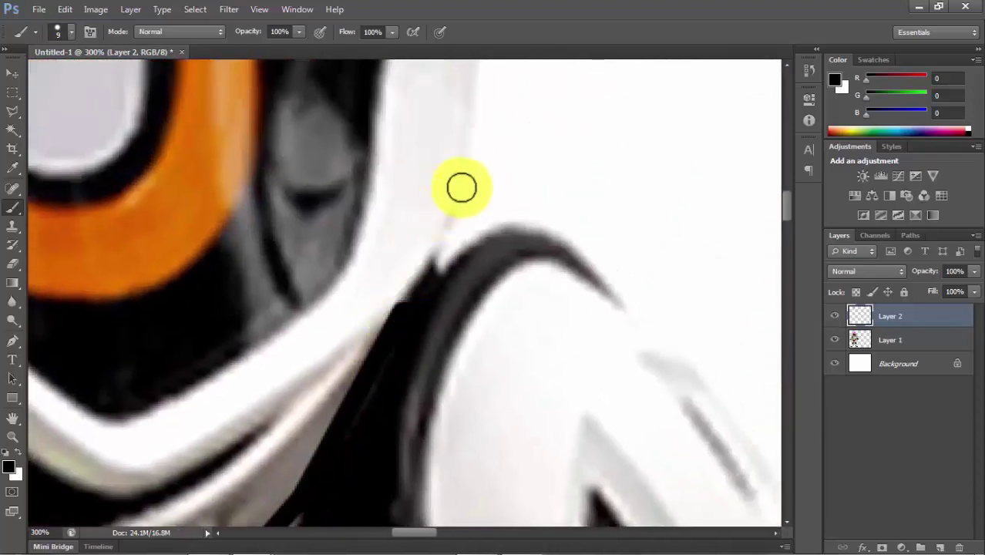
{"action": "left_click", "coordinate": [462, 185], "text": "shift"}
{"action": "left_click_drag", "start_coordinate": [462, 185], "coordinate": [426, 297]}
{"action": "mouse_move", "coordinate": [431, 137]}
{"action": "left_mouse_down"}
{"action": "mouse_move", "coordinate": [440, 459]}
{"action": "mouse_move", "coordinate": [541, 374]}
{"action": "mouse_move", "coordinate": [622, 254]}
{"action": "mouse_move", "coordinate": [663, 242]}
{"action": "left_mouse_up"}
{"action": "left_click", "coordinate": [421, 362], "text": "shift"}
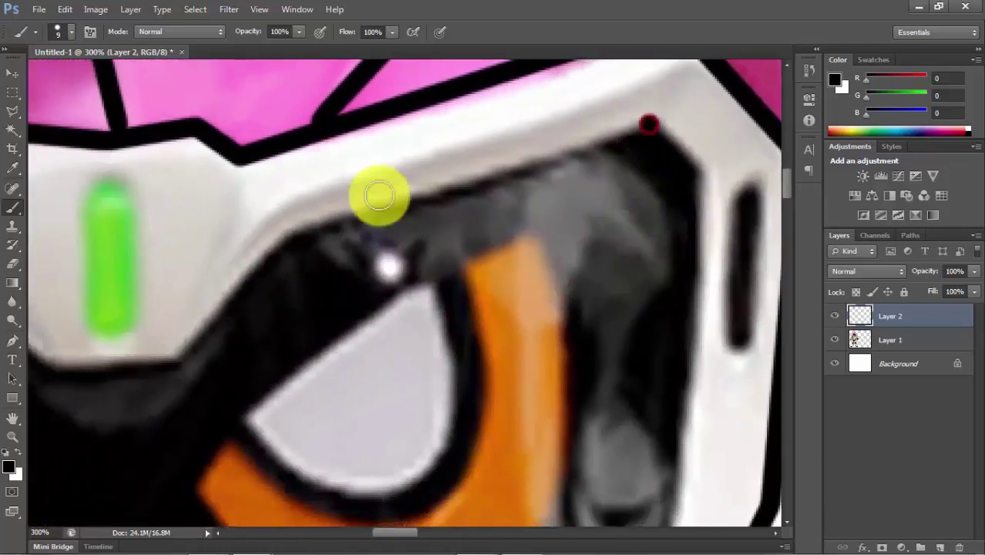
- Outline a short stretch of the white frame after centring it between both eyes
{"action": "left_click_drag", "start_coordinate": [292, 235], "coordinate": [495, 220]}
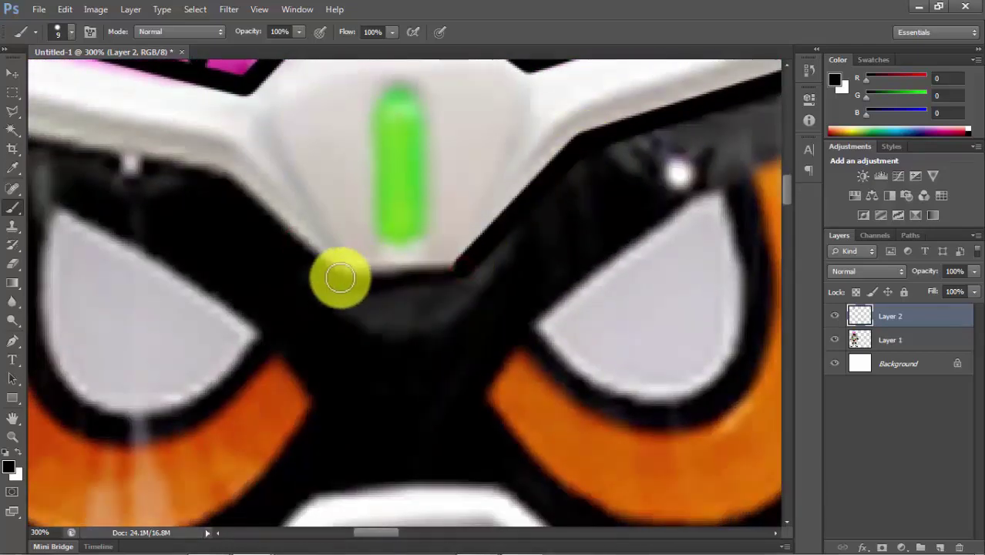
{"action": "left_click_drag", "start_coordinate": [340, 279], "coordinate": [468, 198]}
{"action": "left_click_drag", "start_coordinate": [154, 139], "coordinate": [351, 175]}
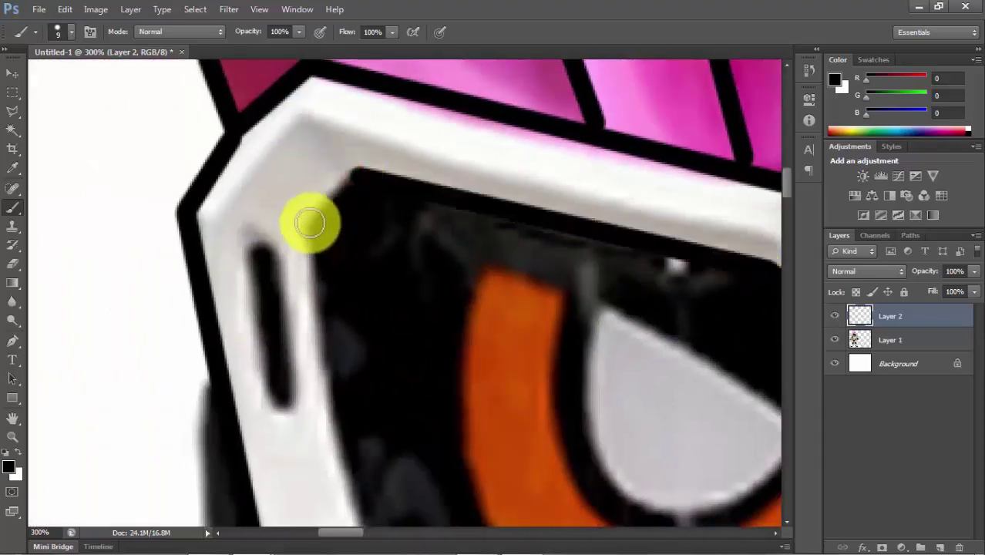
{"action": "scroll", "coordinate": [308, 231], "scroll_direction": "down", "scroll_amount": 5}
{"action": "left_click_drag", "start_coordinate": [352, 466], "coordinate": [141, 168]}
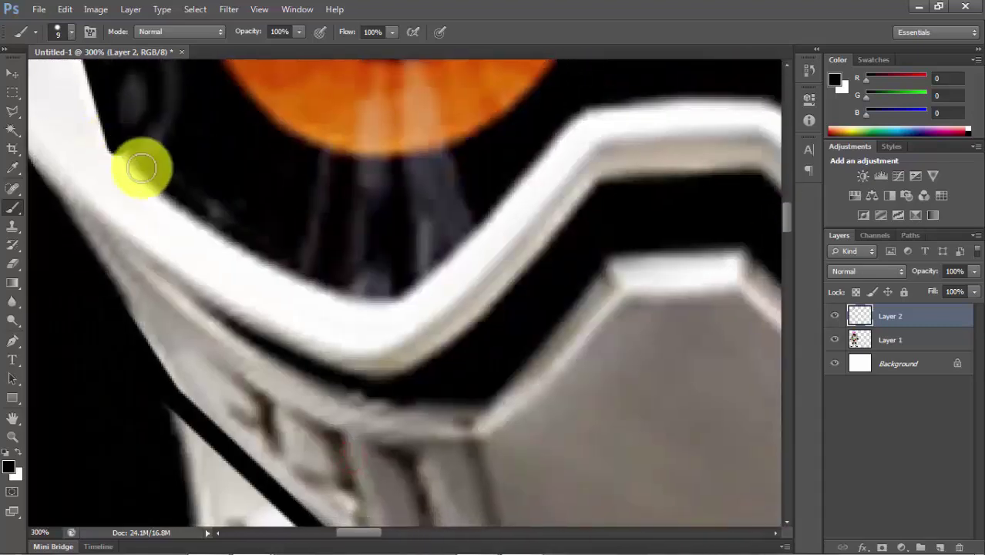
{"action": "left_click_drag", "start_coordinate": [392, 293], "coordinate": [261, 335]}
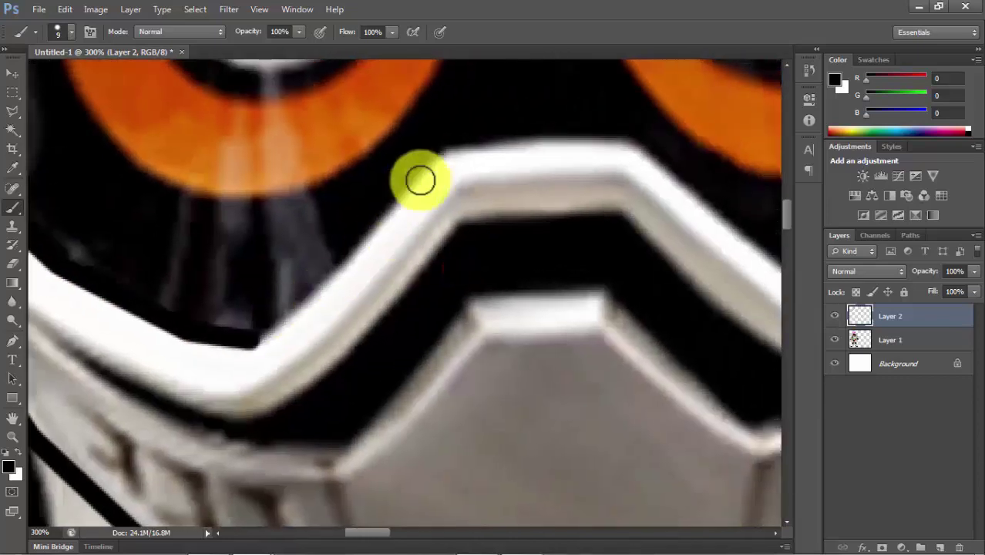
{"action": "left_click_drag", "start_coordinate": [603, 141], "coordinate": [208, 165]}
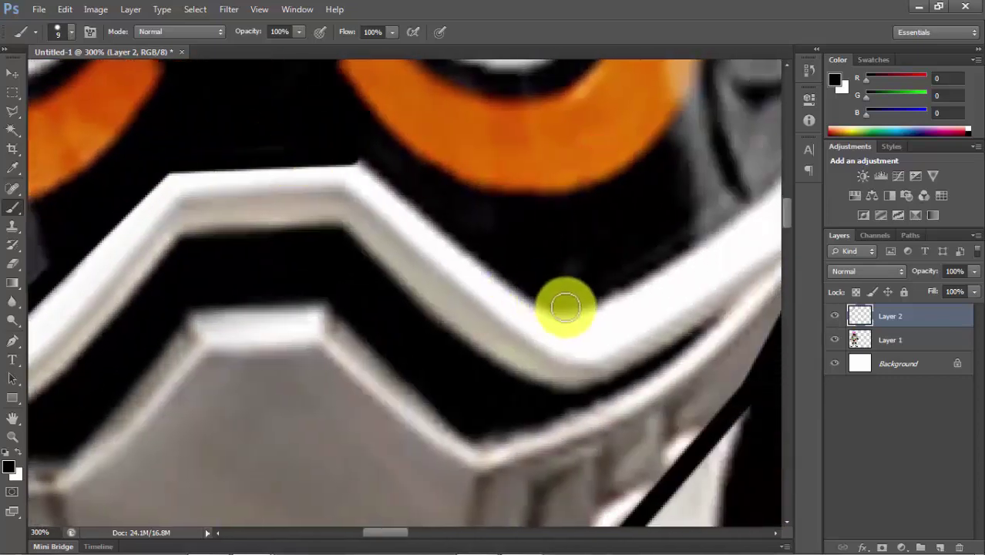
{"action": "left_click_drag", "start_coordinate": [565, 312], "coordinate": [372, 322]}
{"action": "left_click_drag", "start_coordinate": [484, 232], "coordinate": [431, 260]}
{"action": "left_click_drag", "start_coordinate": [546, 171], "coordinate": [385, 325]}
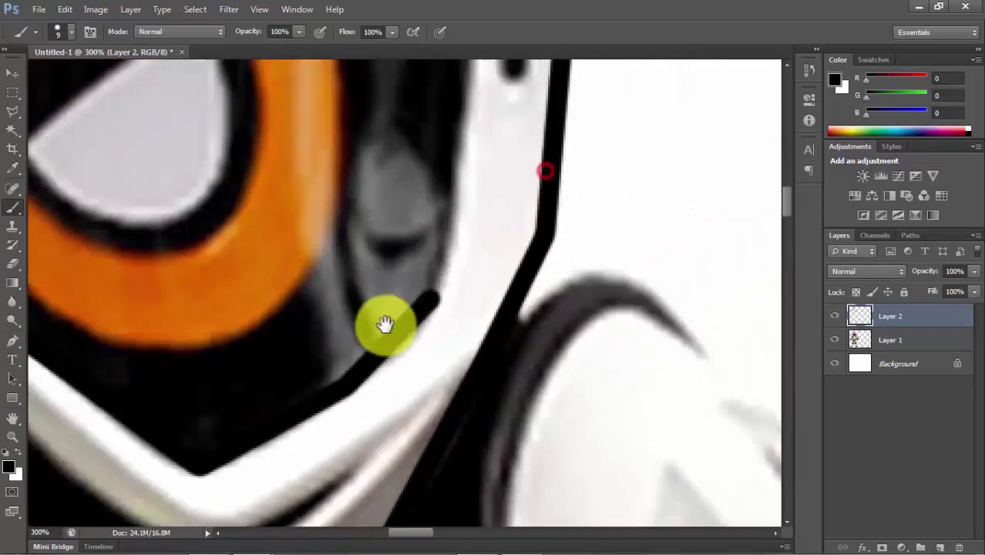
{"action": "left_click_drag", "start_coordinate": [431, 164], "coordinate": [406, 194]}
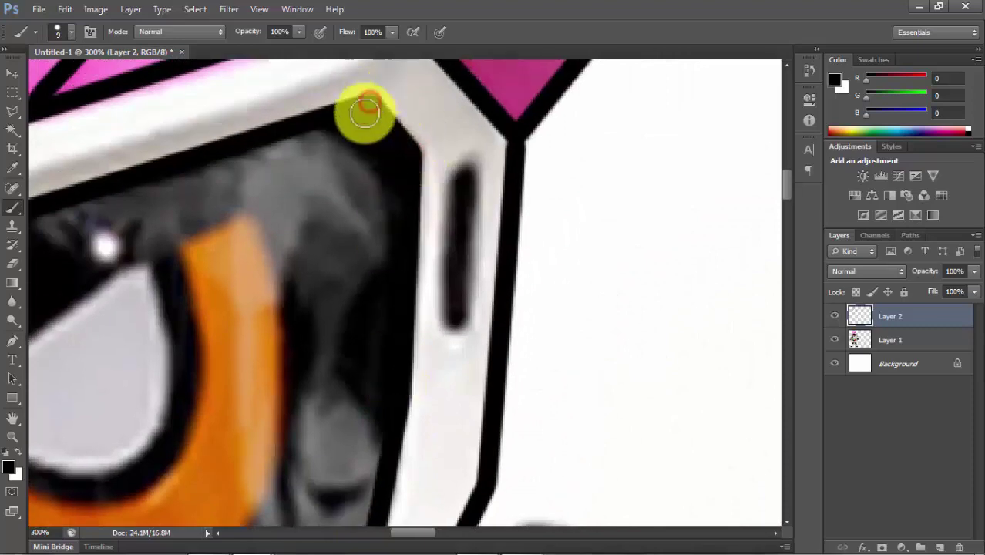
{"action": "mouse_move", "coordinate": [363, 106]}
{"action": "left_mouse_down"}
{"action": "mouse_move", "coordinate": [405, 232]}
{"action": "mouse_move", "coordinate": [418, 194]}
{"action": "left_mouse_up"}
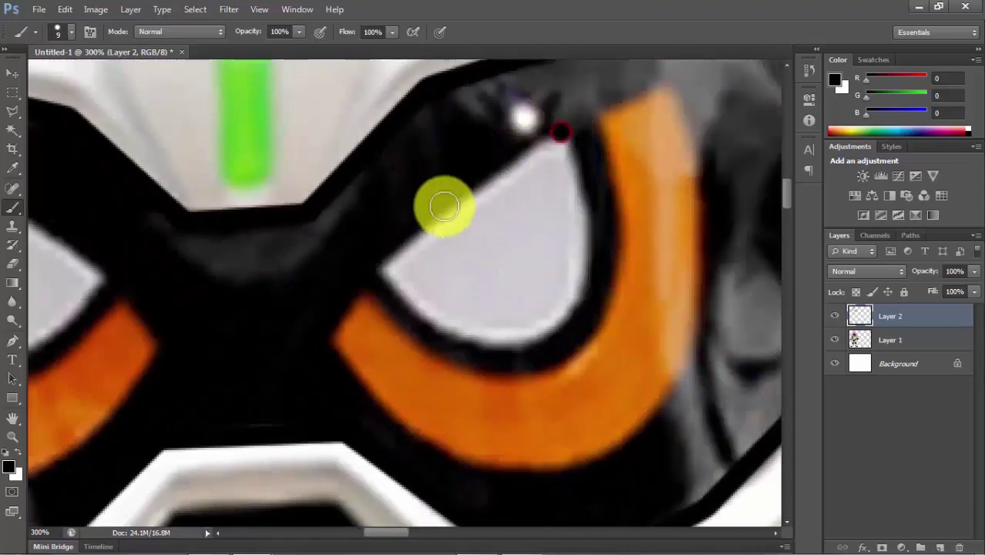
- Outline the eye's white edge and the top and right side of its orange rim
{"action": "left_click", "coordinate": [379, 268], "text": "shift"}
{"action": "left_click", "coordinate": [413, 310], "text": "shift"}
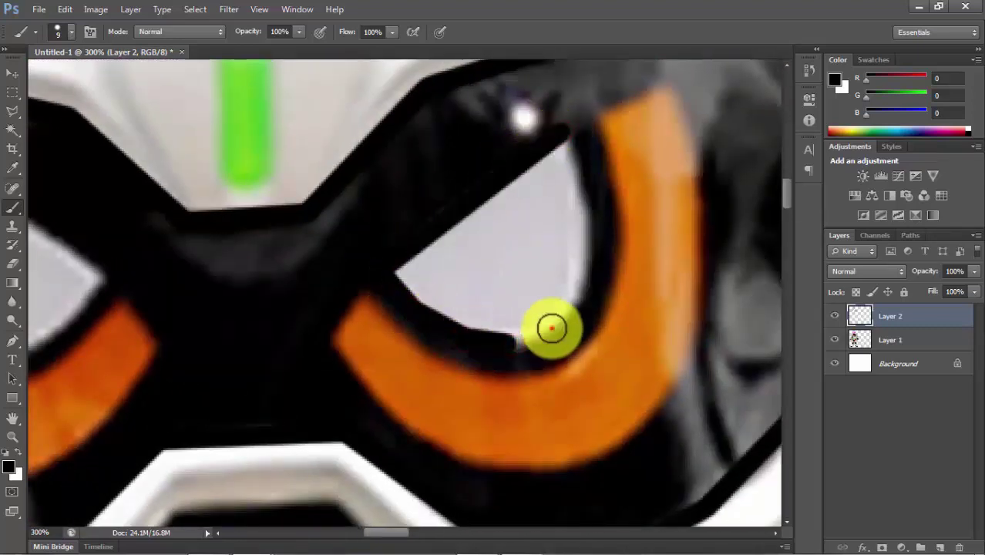
{"action": "mouse_move", "coordinate": [572, 307]}
{"action": "left_mouse_down"}
{"action": "mouse_move", "coordinate": [587, 222]}
{"action": "mouse_move", "coordinate": [572, 136]}
{"action": "mouse_move", "coordinate": [506, 238]}
{"action": "mouse_move", "coordinate": [445, 262]}
{"action": "left_mouse_up"}
{"action": "left_click", "coordinate": [505, 223], "text": "shift"}
{"action": "scroll", "coordinate": [550, 253], "scroll_direction": "down", "scroll_amount": 3}
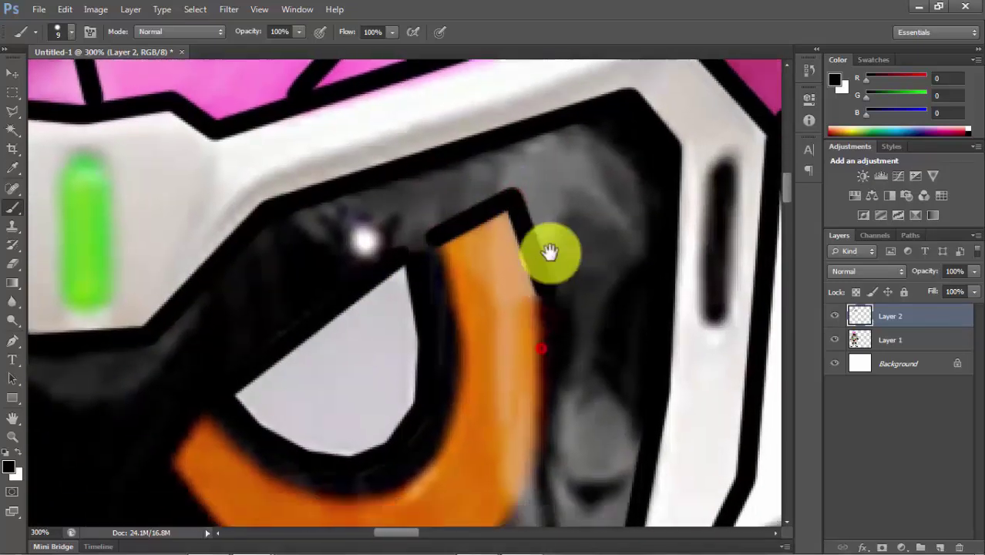
{"action": "scroll", "coordinate": [560, 293], "scroll_direction": "down", "scroll_amount": 3}
{"action": "left_click", "coordinate": [560, 260], "text": "shift"}
{"action": "scroll", "coordinate": [560, 323], "scroll_direction": "down", "scroll_amount": 2}
{"action": "left_click", "coordinate": [564, 339], "text": "shift"}
{"action": "left_click", "coordinate": [531, 406], "text": "shift"}
{"action": "left_click_drag", "start_coordinate": [531, 407], "coordinate": [601, 268]}
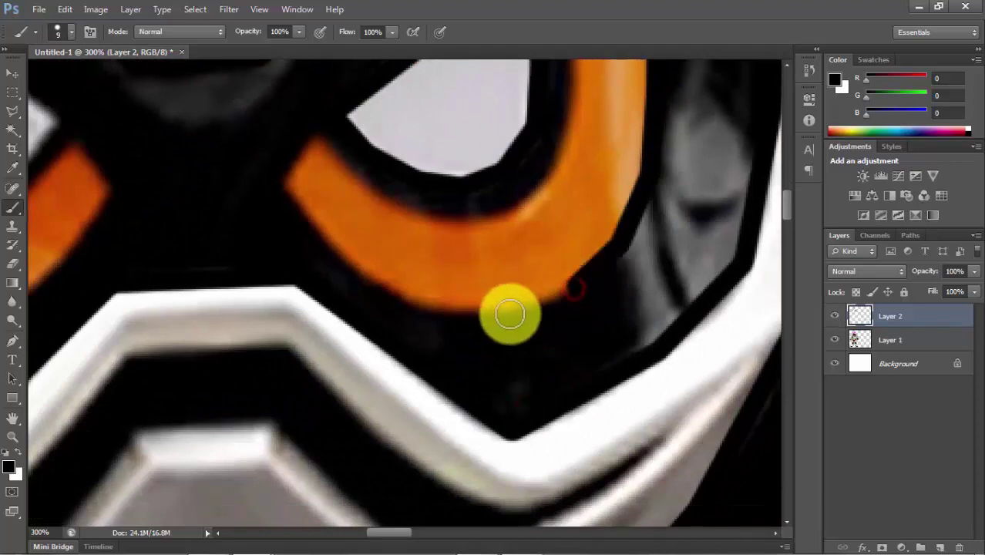
- Trace along the right eye's orange rim in black
{"action": "left_click_drag", "start_coordinate": [338, 242], "coordinate": [439, 246]}
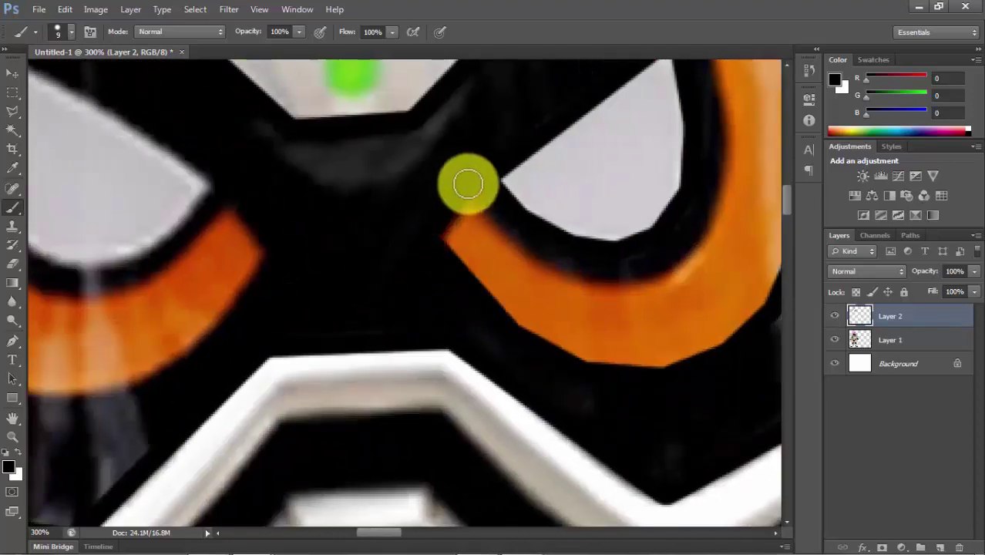
{"action": "mouse_move", "coordinate": [505, 229]}
{"action": "left_mouse_down"}
{"action": "mouse_move", "coordinate": [586, 268]}
{"action": "mouse_move", "coordinate": [670, 273]}
{"action": "mouse_move", "coordinate": [717, 158]}
{"action": "left_mouse_up"}
{"action": "scroll", "coordinate": [709, 216], "scroll_direction": "up", "scroll_amount": 3}
{"action": "left_click_drag", "start_coordinate": [706, 264], "coordinate": [688, 187]}
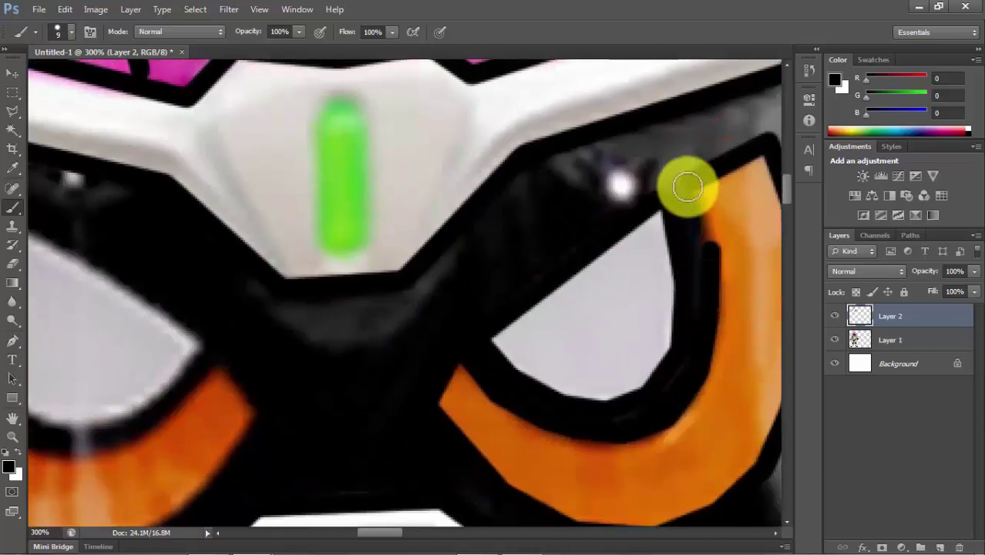
{"action": "scroll", "coordinate": [479, 227], "scroll_direction": "down", "scroll_amount": 2}
{"action": "scroll", "coordinate": [480, 226], "scroll_direction": "left", "scroll_amount": 4}
{"action": "scroll", "coordinate": [418, 84], "scroll_direction": "left", "scroll_amount": 2}
{"action": "left_click_drag", "start_coordinate": [420, 87], "coordinate": [578, 177]}
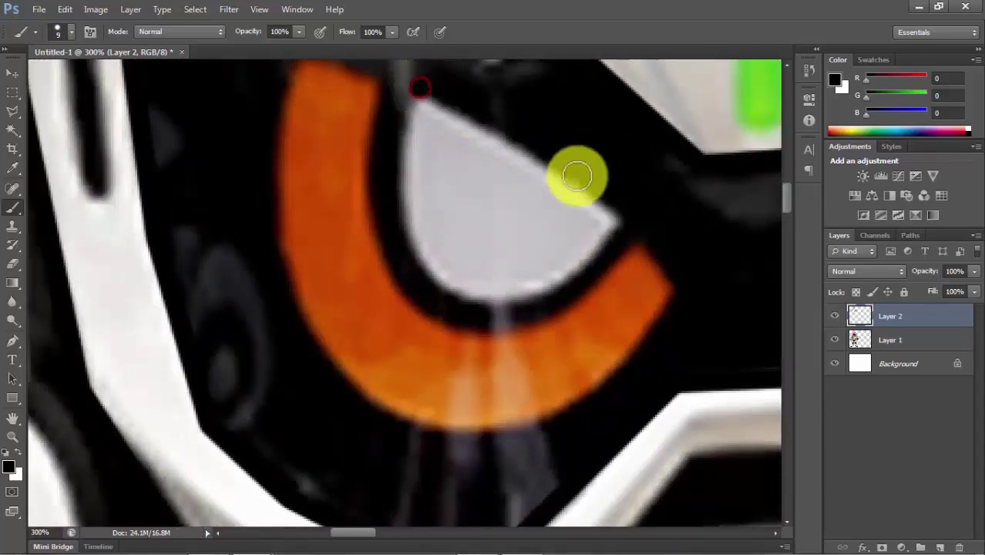
- Outline the gray eye's edges and the orange arc's outer edge in black
{"action": "left_click", "coordinate": [621, 214], "text": "shift"}
{"action": "left_click", "coordinate": [538, 299], "text": "shift"}
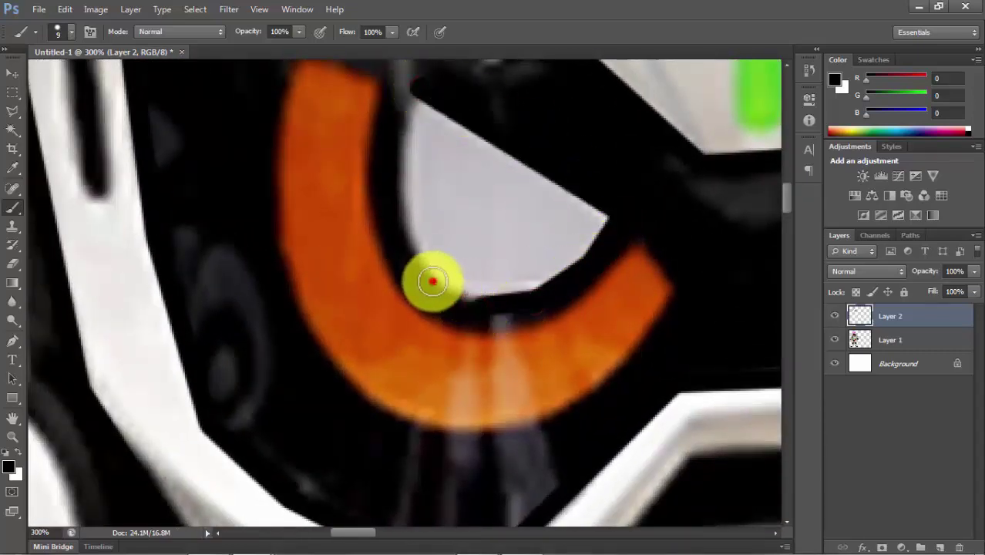
{"action": "mouse_move", "coordinate": [432, 281]}
{"action": "left_mouse_down"}
{"action": "mouse_move", "coordinate": [396, 170]}
{"action": "mouse_move", "coordinate": [409, 93]}
{"action": "left_mouse_up"}
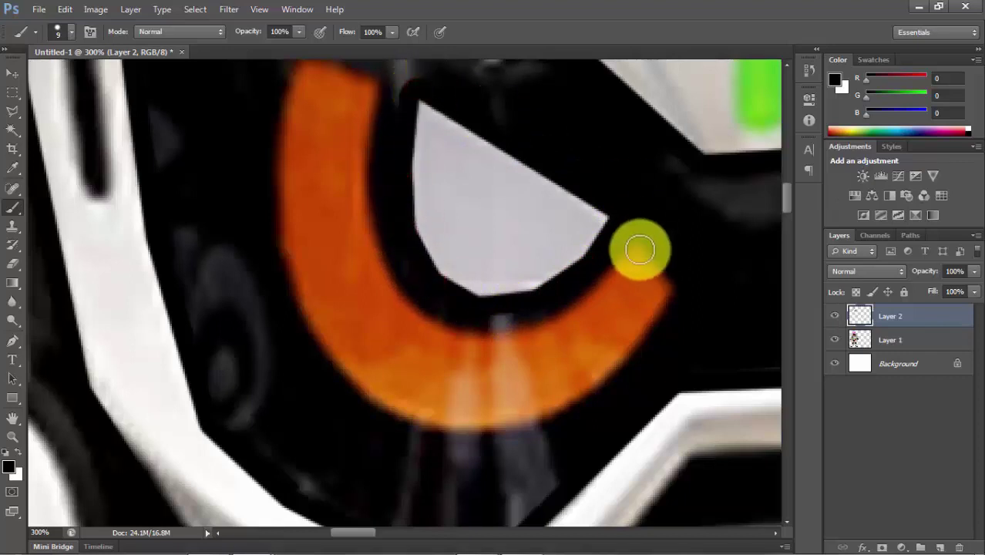
{"action": "left_click", "coordinate": [675, 288]}
{"action": "left_click", "coordinate": [617, 377], "text": "shift"}
{"action": "left_click", "coordinate": [485, 420], "text": "shift"}
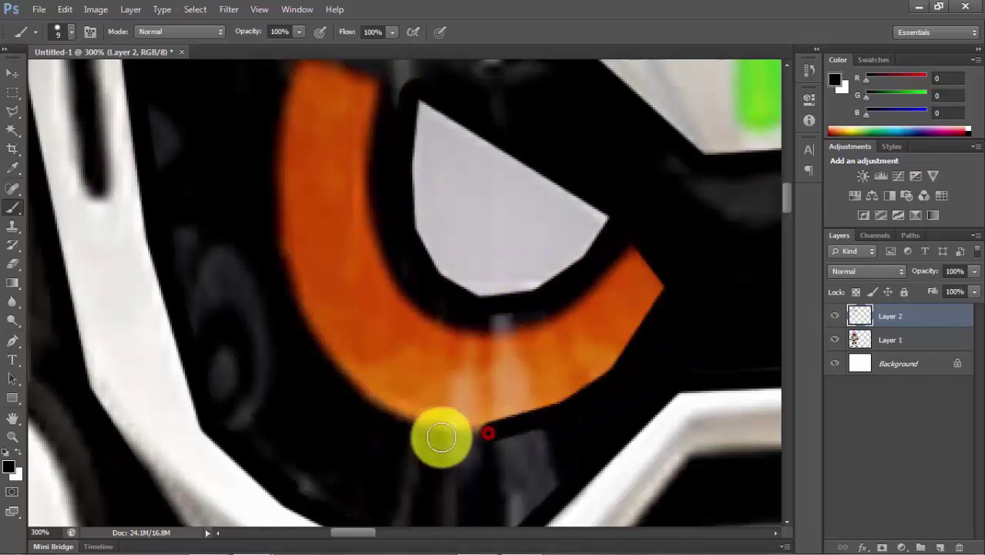
{"action": "left_click", "coordinate": [397, 405], "text": "shift"}
{"action": "left_click", "coordinate": [324, 333], "text": "shift"}
{"action": "left_click", "coordinate": [282, 236], "text": "shift"}
{"action": "left_click", "coordinate": [276, 140], "text": "shift"}
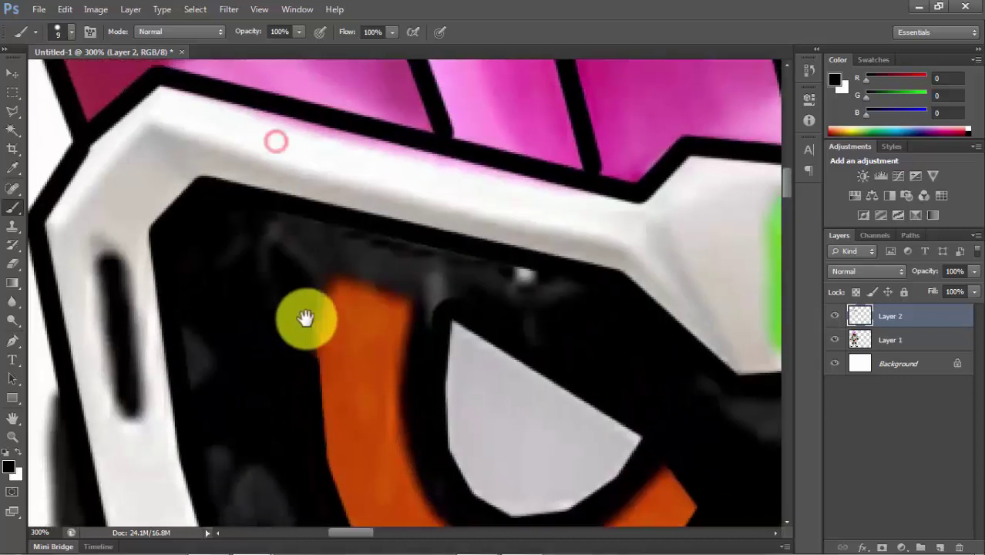
- Outline the orange bar's top edge plus the orange arc's inner edge and tip
{"action": "left_click_drag", "start_coordinate": [276, 140], "coordinate": [331, 427]}
{"action": "left_click", "coordinate": [426, 367], "text": "shift"}
{"action": "mouse_move", "coordinate": [416, 421]}
{"action": "left_mouse_down"}
{"action": "mouse_move", "coordinate": [379, 325]}
{"action": "mouse_move", "coordinate": [363, 220]}
{"action": "left_mouse_up"}
{"action": "left_click", "coordinate": [370, 214]}
{"action": "left_click", "coordinate": [430, 311], "text": "shift"}
{"action": "left_click", "coordinate": [485, 321], "text": "shift"}
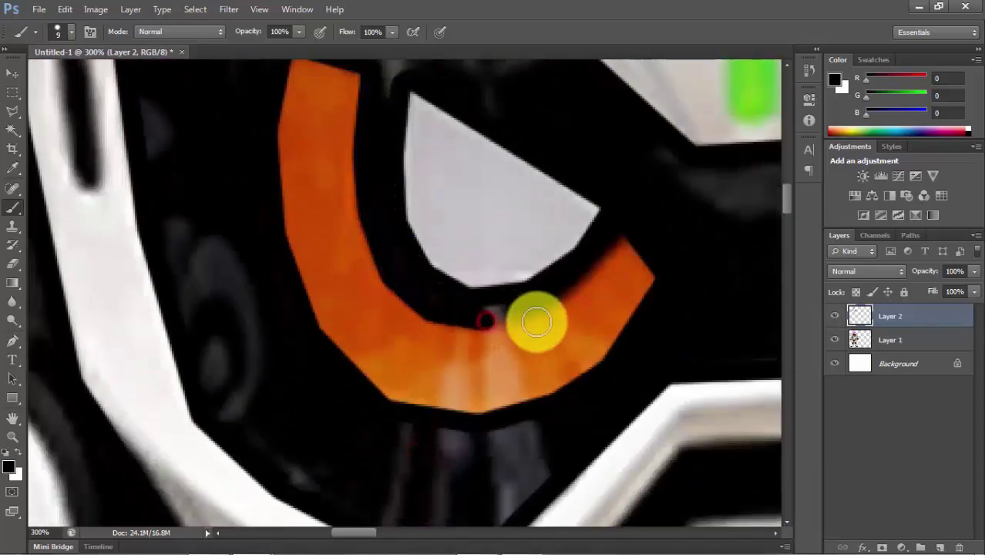
{"action": "left_click", "coordinate": [624, 236], "text": "shift"}
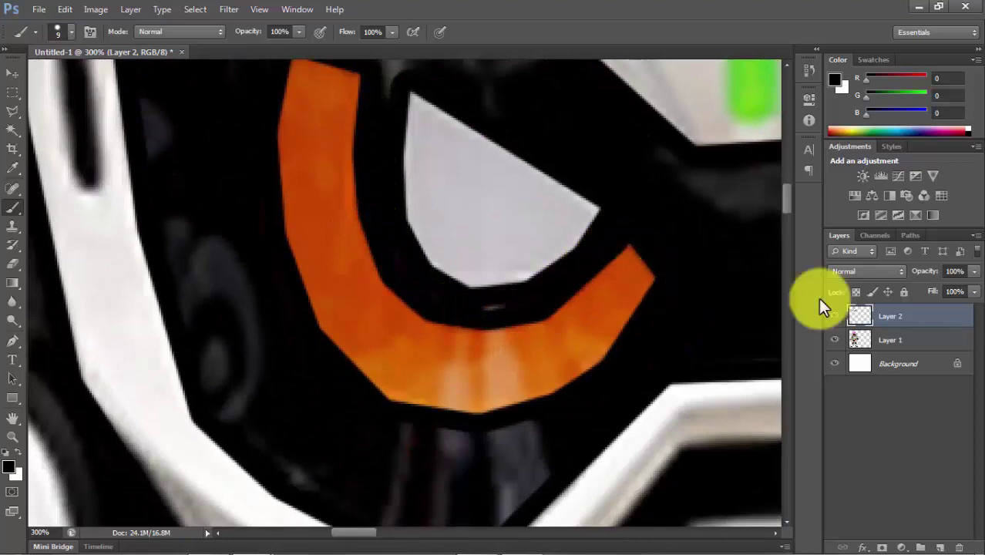
{"action": "left_click", "coordinate": [662, 274], "text": "shift"}
{"action": "scroll", "coordinate": [760, 272], "scroll_direction": "down", "scroll_amount": 3}
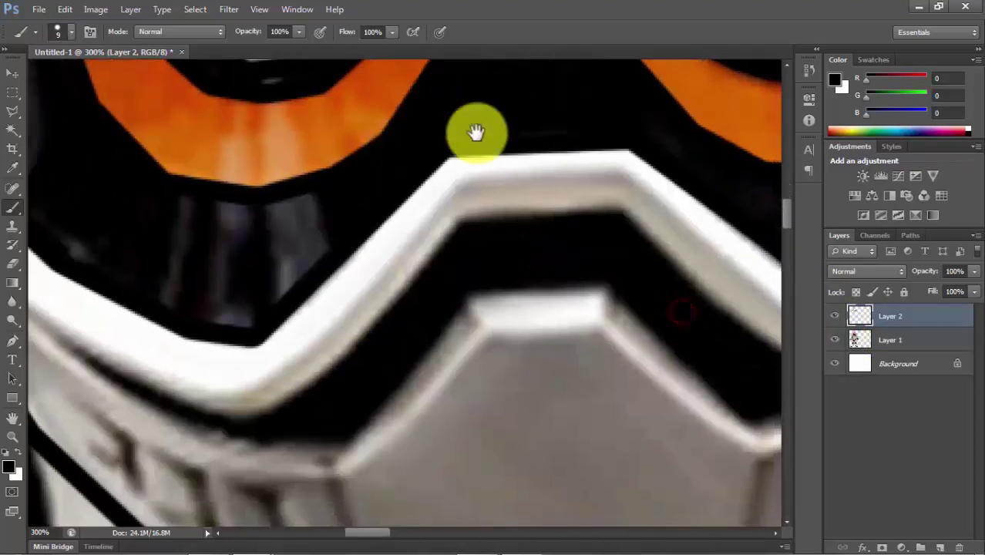
- Zoom out and toggle the photo layer off and on to check the tracing
{"action": "key", "text": "ctrl+minus"}
{"action": "key", "text": "ctrl+minus"}
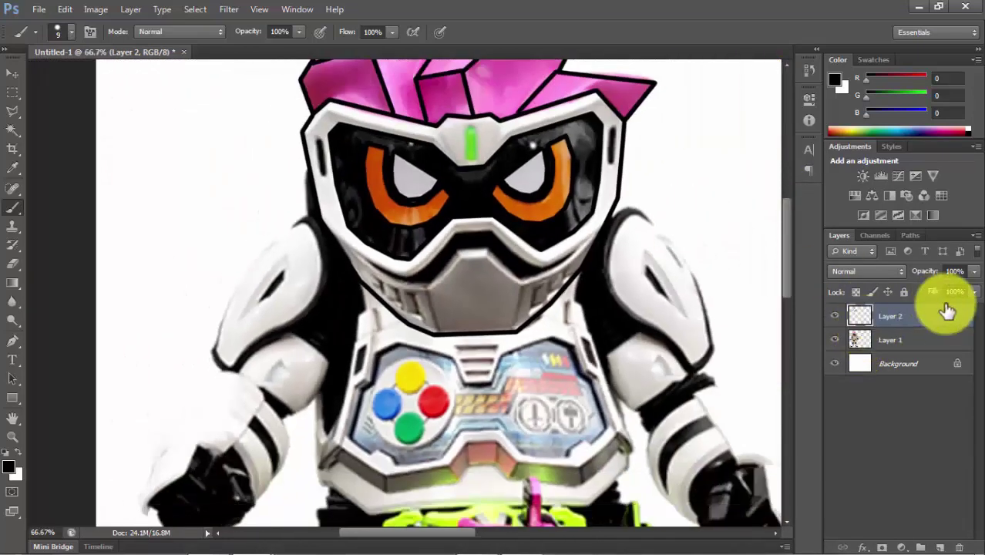
{"action": "left_click", "coordinate": [835, 339]}
{"action": "left_click", "coordinate": [835, 339]}
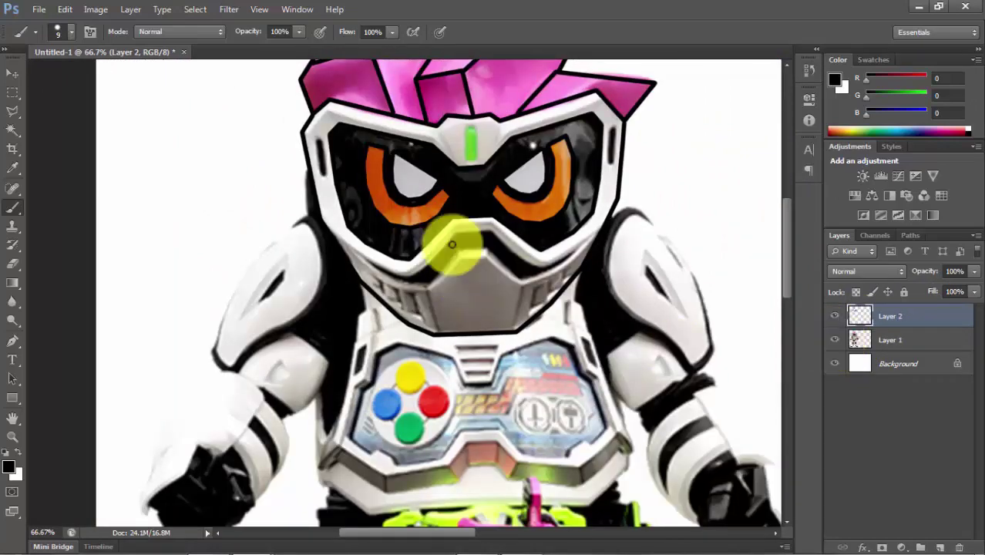
{"action": "scroll", "coordinate": [452, 244], "scroll_direction": "up", "scroll_amount": 1}
{"action": "scroll", "coordinate": [468, 279], "scroll_direction": "up", "scroll_amount": 1}
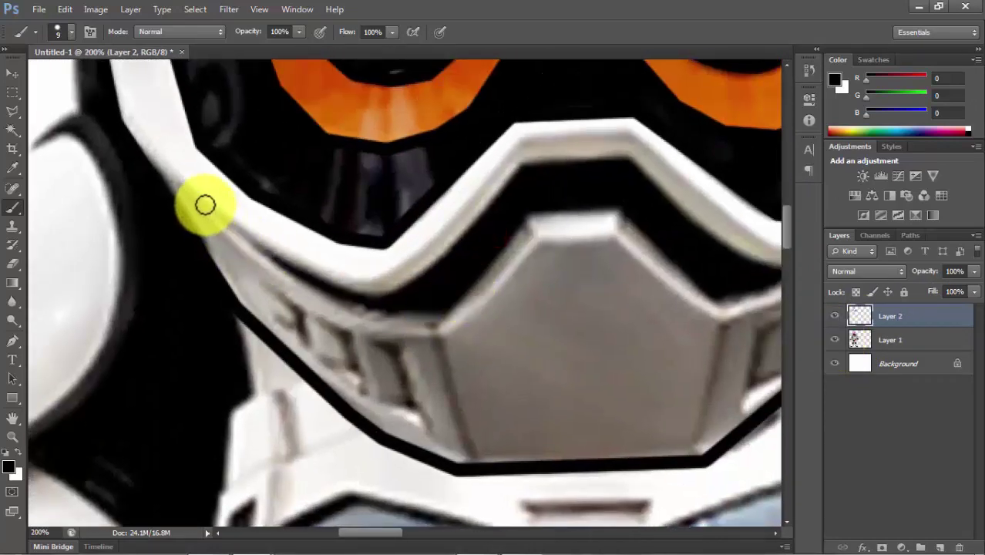
- Outline the lower visor's upper, right and left edges in black
{"action": "left_click", "coordinate": [205, 204]}
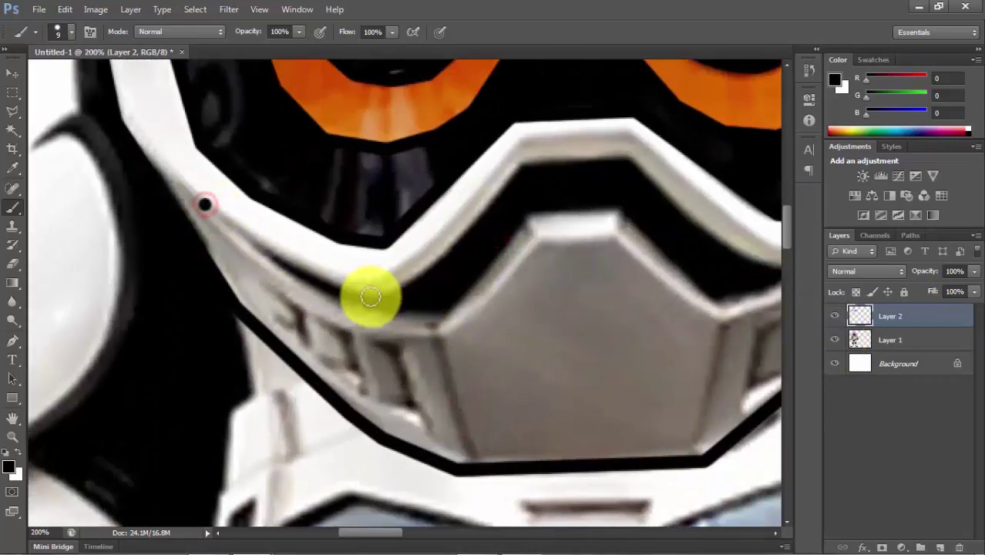
{"action": "left_click", "coordinate": [620, 160], "text": "shift"}
{"action": "scroll", "coordinate": [539, 232], "scroll_direction": "right", "scroll_amount": 5}
{"action": "left_click", "coordinate": [629, 262], "text": "shift"}
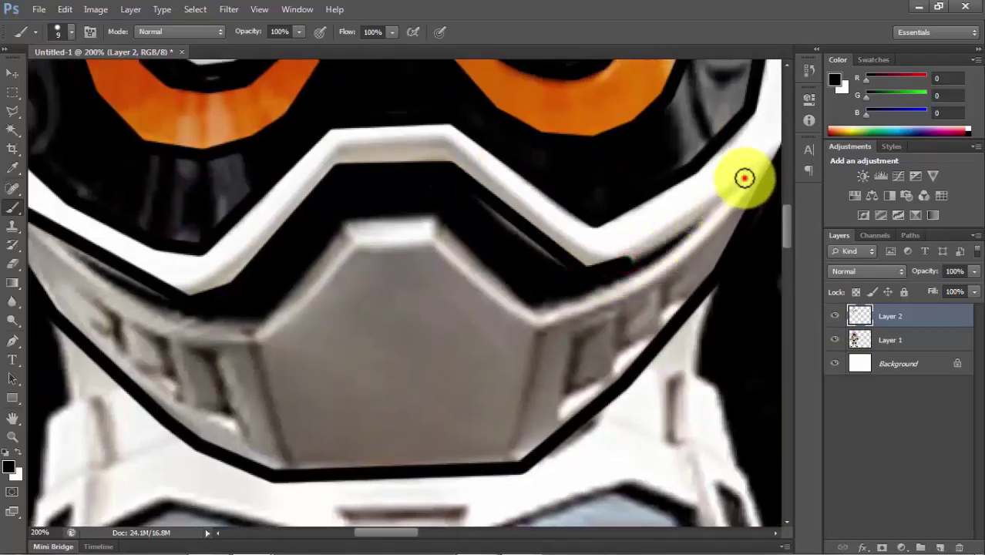
{"action": "left_click_drag", "start_coordinate": [744, 178], "coordinate": [532, 307]}
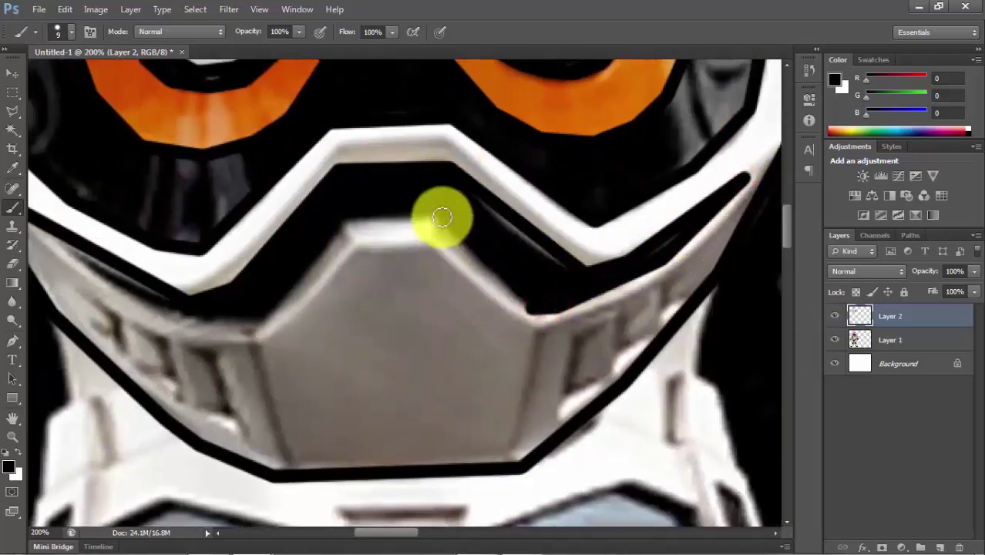
{"action": "left_click_drag", "start_coordinate": [339, 225], "coordinate": [269, 315]}
{"action": "scroll", "coordinate": [392, 316], "scroll_direction": "left", "scroll_amount": 5}
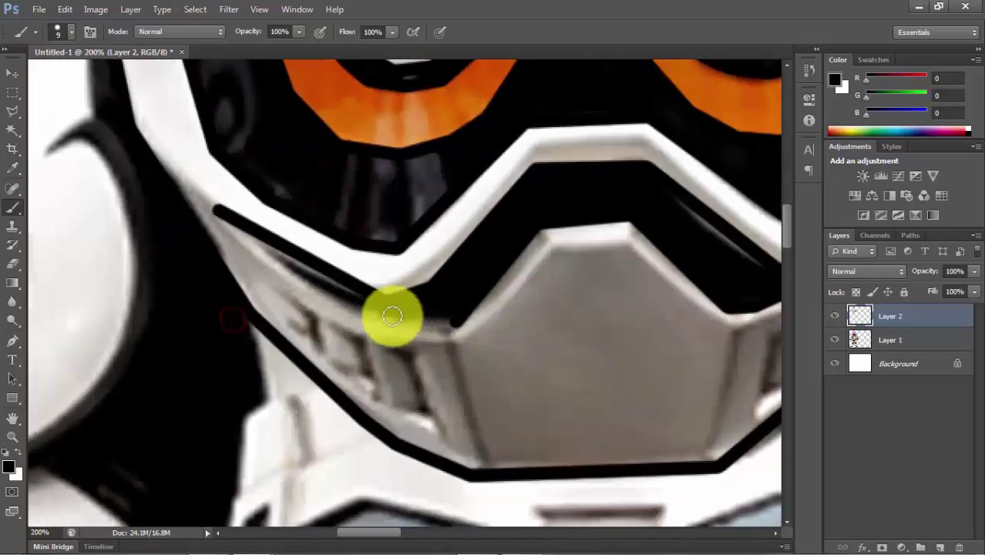
{"action": "left_click", "coordinate": [219, 214]}
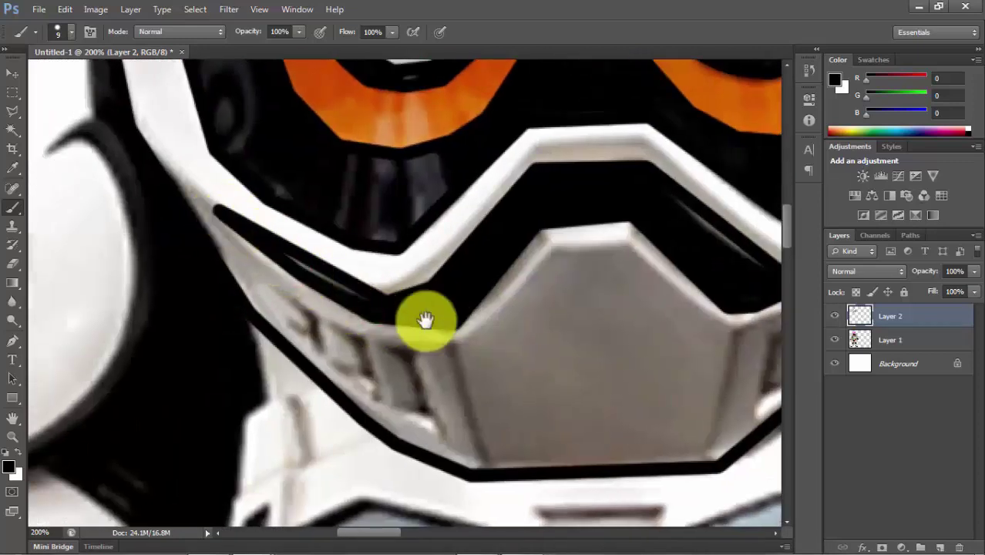
{"action": "scroll", "coordinate": [401, 323], "scroll_direction": "right", "scroll_amount": 3}
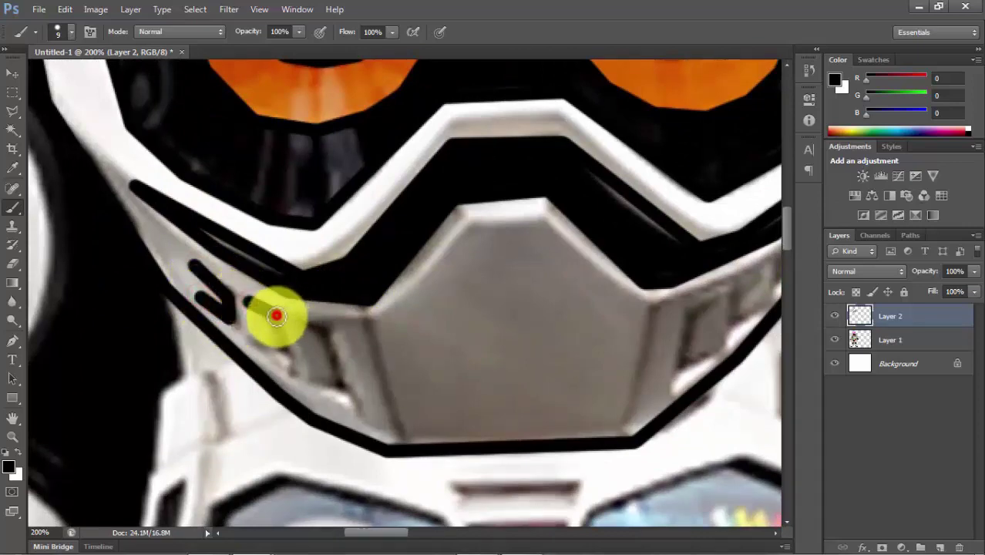
- Draw the left cheek's J-shaped marking and outline the hexagonal mouth plate
{"action": "left_click_drag", "start_coordinate": [276, 315], "coordinate": [277, 322]}
{"action": "left_click_drag", "start_coordinate": [246, 334], "coordinate": [298, 372]}
{"action": "left_click_drag", "start_coordinate": [328, 323], "coordinate": [333, 324]}
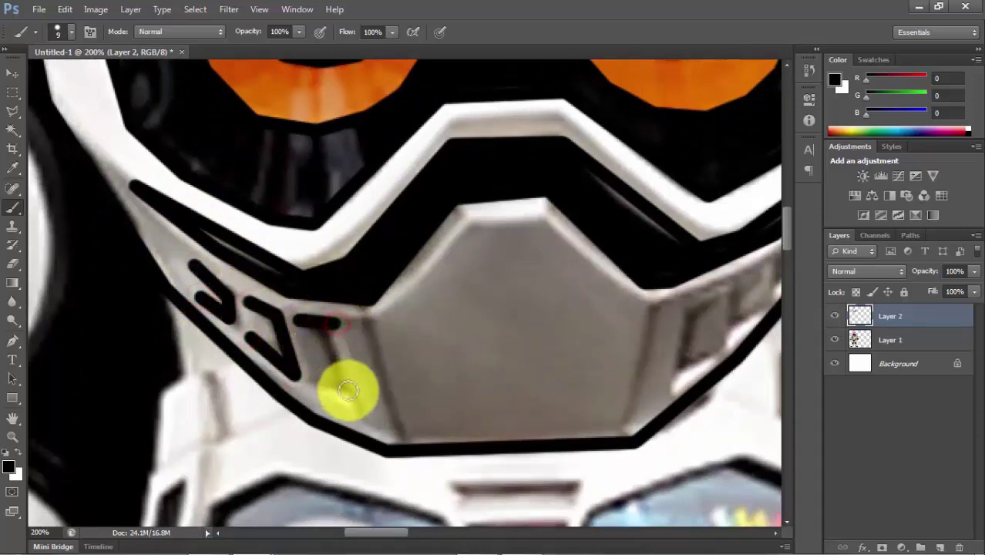
{"action": "left_click_drag", "start_coordinate": [313, 384], "coordinate": [312, 381]}
{"action": "mouse_move", "coordinate": [375, 322]}
{"action": "left_mouse_down"}
{"action": "mouse_move", "coordinate": [462, 222]}
{"action": "mouse_move", "coordinate": [543, 223]}
{"action": "left_mouse_up"}
{"action": "left_click_drag", "start_coordinate": [648, 306], "coordinate": [622, 427]}
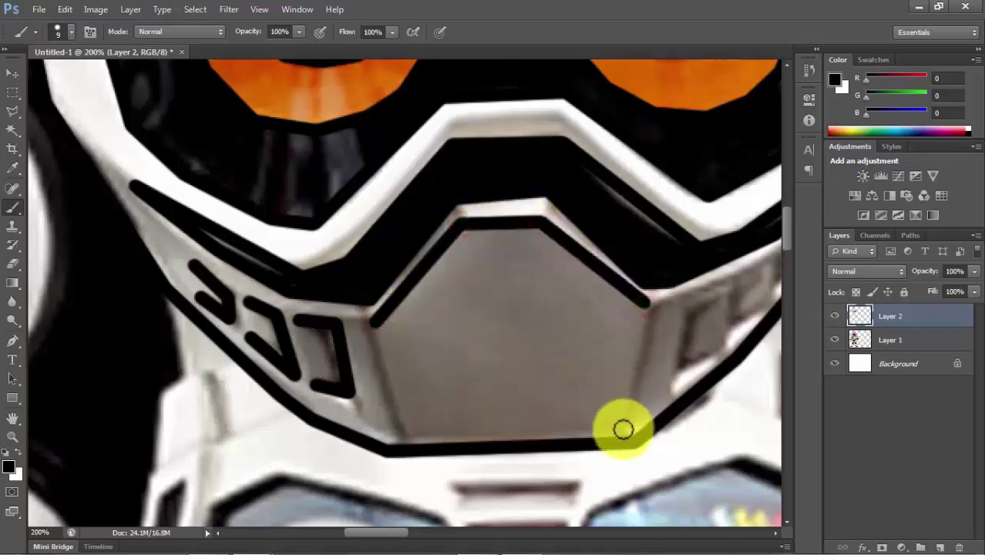
{"action": "left_click", "coordinate": [370, 325], "text": "shift"}
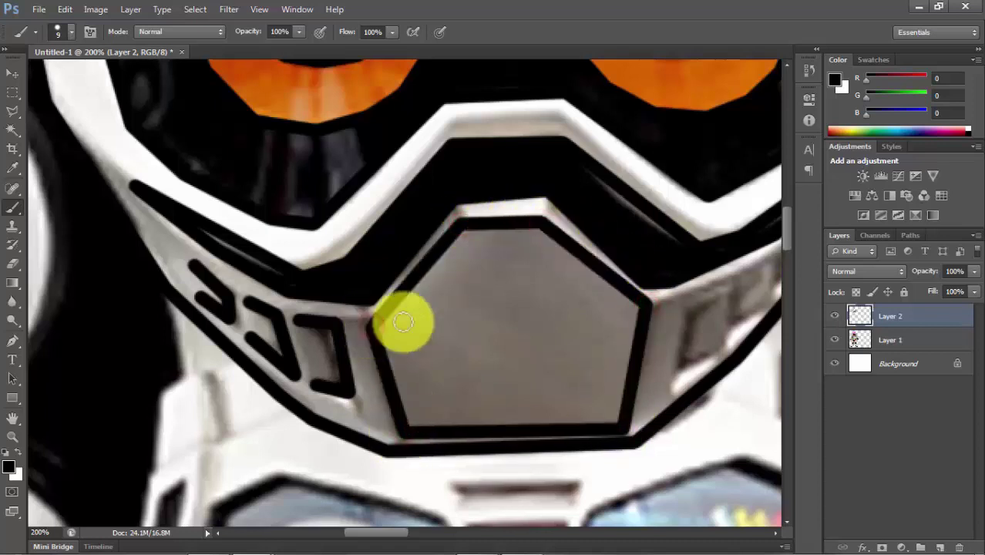
- Outline the right cheek's C-shaped marking and start the right visor's outer line
{"action": "scroll", "coordinate": [420, 332], "scroll_direction": "right", "scroll_amount": 5}
{"action": "left_click_drag", "start_coordinate": [481, 329], "coordinate": [439, 347]}
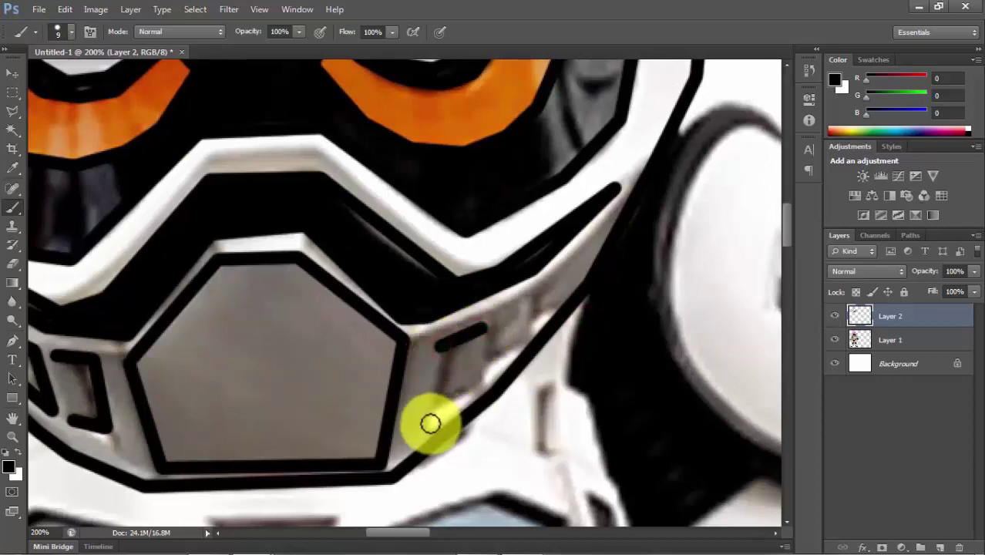
{"action": "left_click", "coordinate": [466, 394], "text": "shift"}
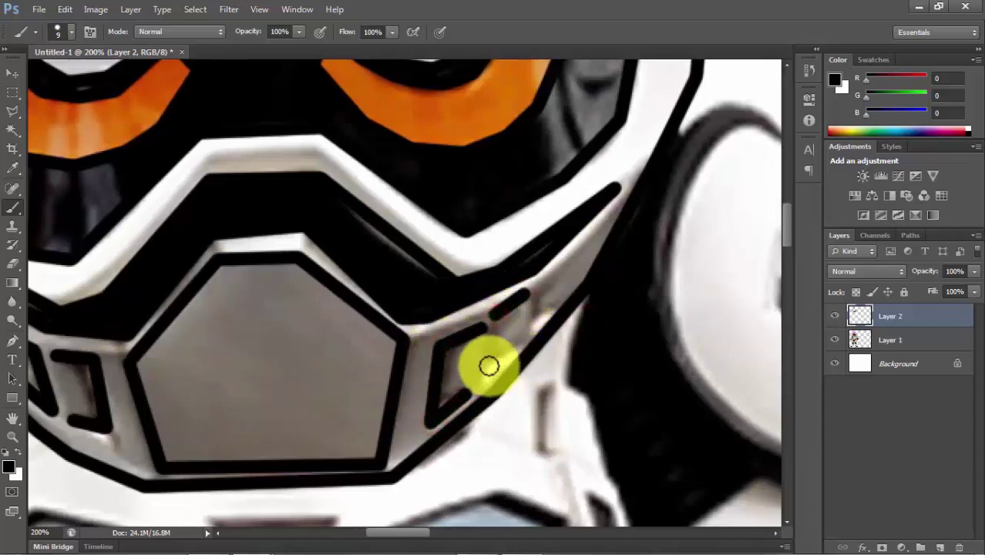
{"action": "left_click", "coordinate": [577, 252]}
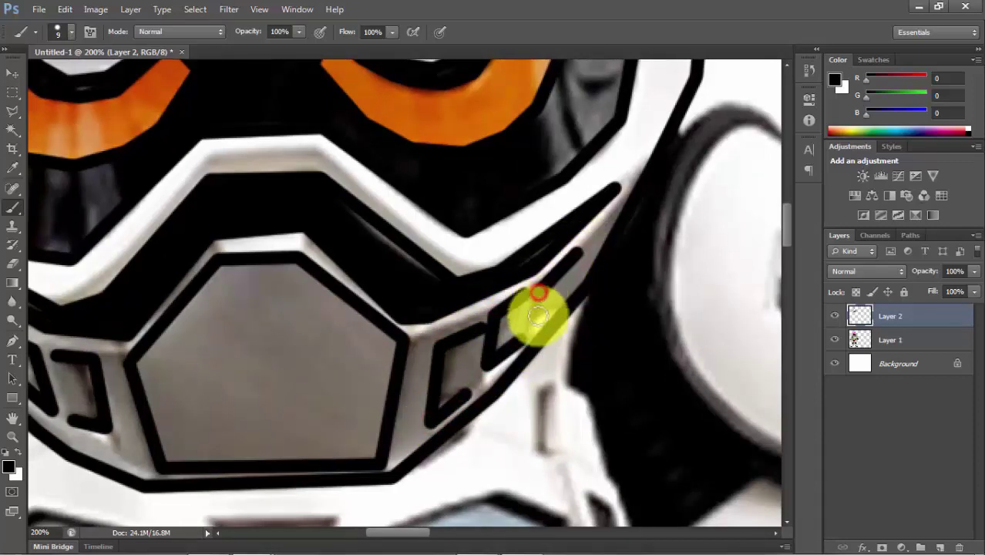
- Outline the green forehead gem and both side slots, then view the line art without the photo
{"action": "left_click_drag", "start_coordinate": [450, 346], "coordinate": [488, 403]}
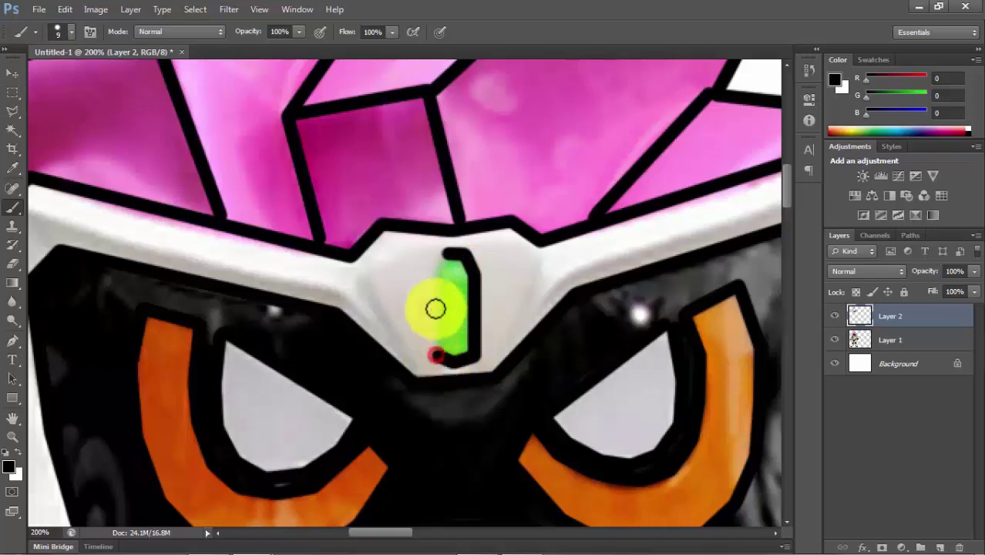
{"action": "left_click_drag", "start_coordinate": [383, 295], "coordinate": [702, 169]}
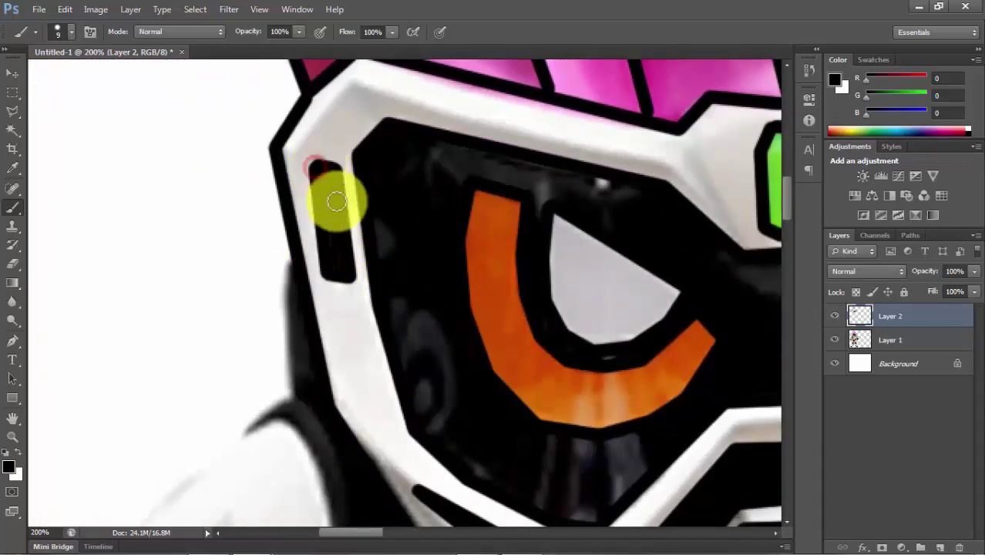
{"action": "left_click_drag", "start_coordinate": [336, 201], "coordinate": [564, 260]}
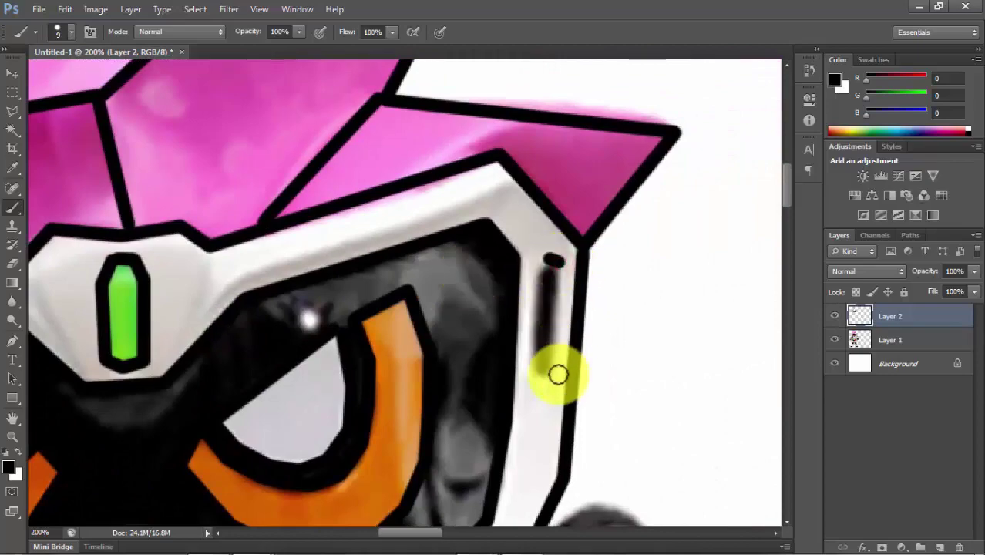
{"action": "mouse_move", "coordinate": [545, 260]}
{"action": "left_mouse_down"}
{"action": "mouse_move", "coordinate": [469, 311]}
{"action": "mouse_move", "coordinate": [635, 214]}
{"action": "mouse_move", "coordinate": [549, 473]}
{"action": "mouse_move", "coordinate": [409, 424]}
{"action": "left_mouse_up"}
{"action": "key", "text": "ctrl+minus"}
{"action": "key", "text": "ctrl+minus"}
{"action": "key", "text": "ctrl+minus"}
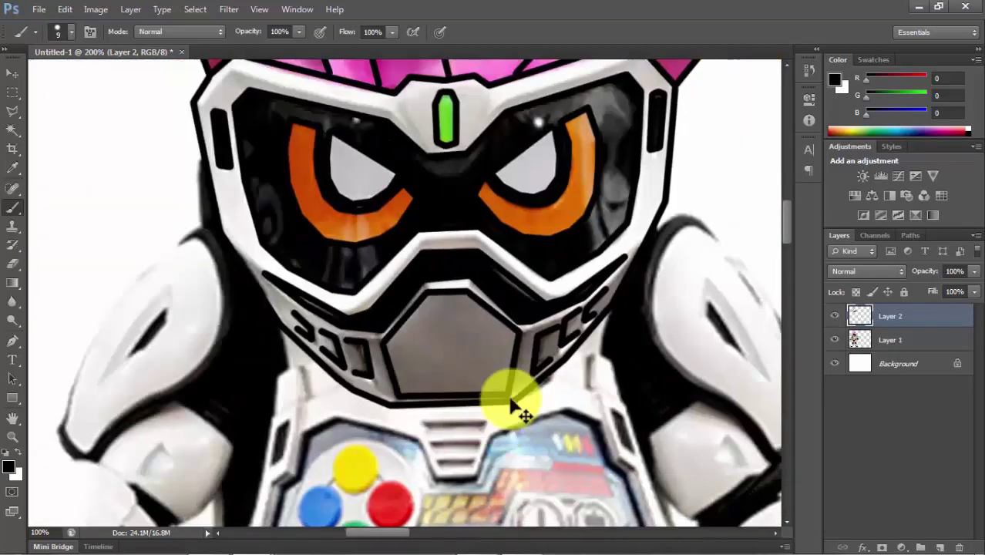
{"action": "left_click", "coordinate": [834, 340]}
- Toggle the photo layer off and on again to inspect the line art alone
{"action": "left_click", "coordinate": [834, 341]}
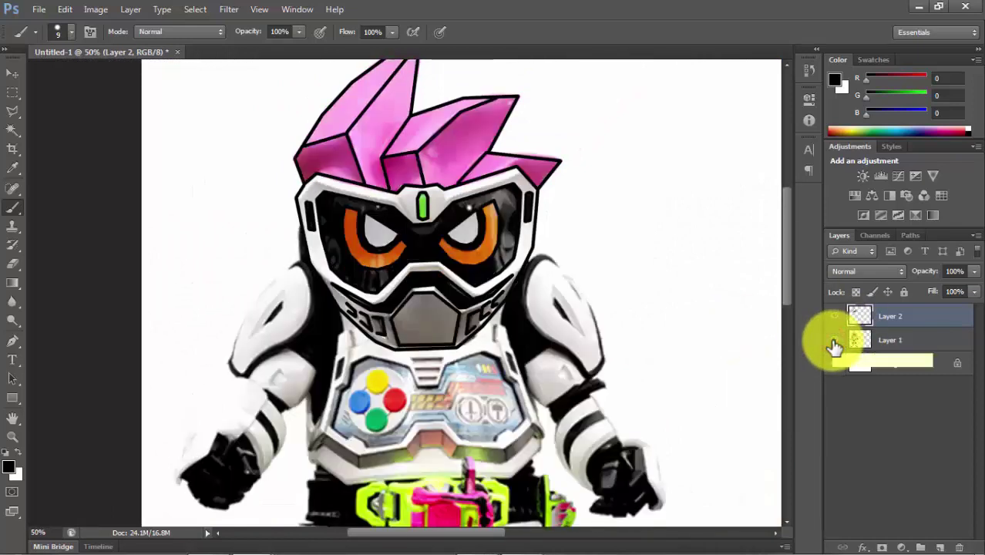
{"action": "left_click", "coordinate": [834, 340]}
{"action": "left_click", "coordinate": [834, 339]}
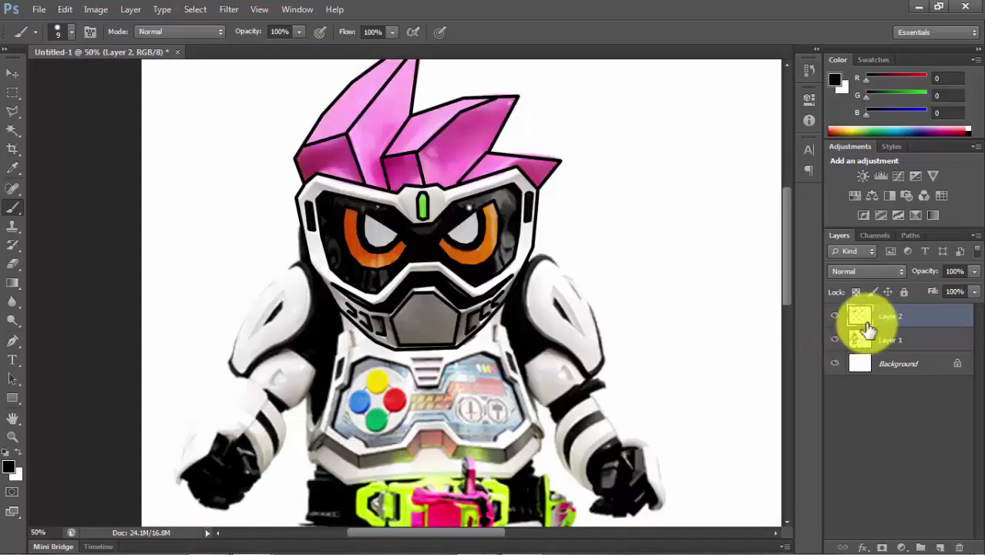
- Drag the line art onto the white space right of the photo, nudging it slightly further
{"action": "left_click", "coordinate": [13, 73]}
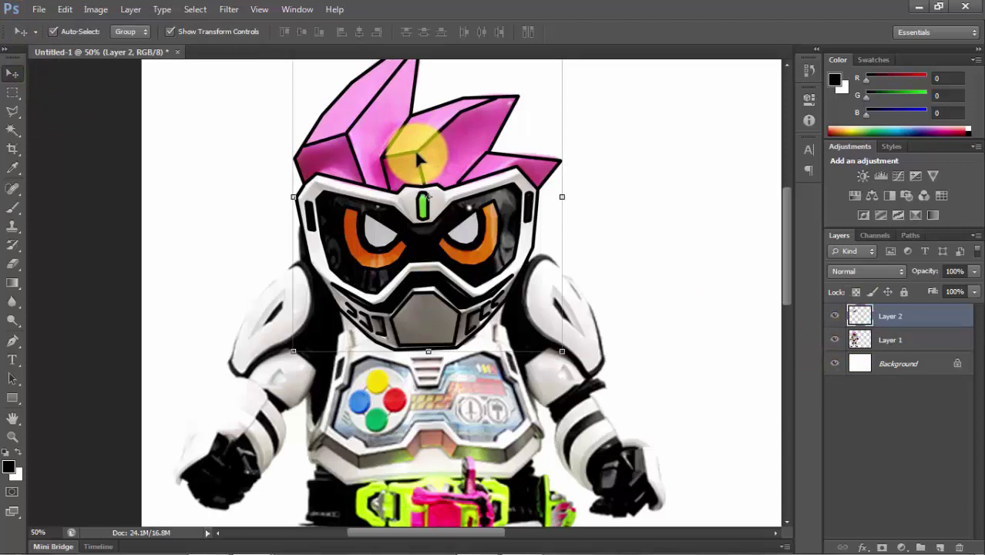
{"action": "left_click", "coordinate": [418, 158]}
{"action": "key", "text": "Return"}
{"action": "mouse_move", "coordinate": [422, 179]}
{"action": "left_mouse_down"}
{"action": "mouse_move", "coordinate": [535, 165]}
{"action": "mouse_move", "coordinate": [723, 181]}
{"action": "mouse_move", "coordinate": [717, 189]}
{"action": "left_mouse_up"}
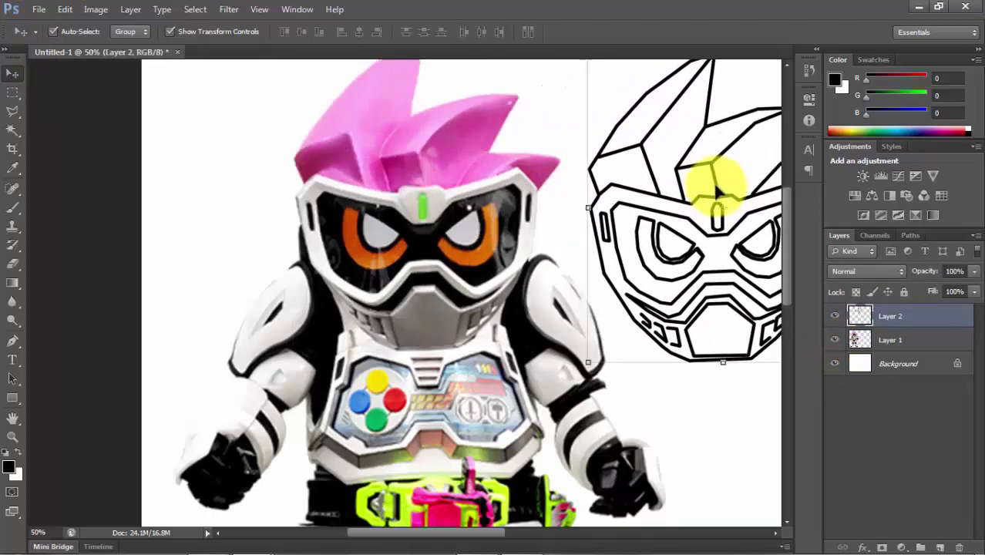
{"action": "key", "text": "ctrl+minus"}
{"action": "left_click_drag", "start_coordinate": [667, 208], "coordinate": [687, 209]}
{"action": "key", "text": "m"}
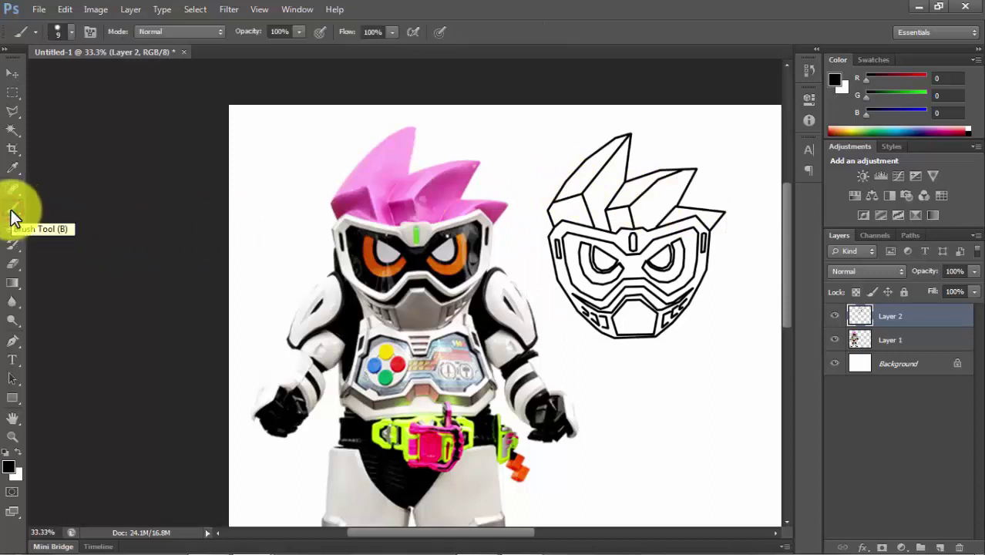
- Set the foreground colour to pink sampled from the toy's hair
{"action": "left_click", "coordinate": [12, 130]}
{"action": "left_click", "coordinate": [77, 141]}
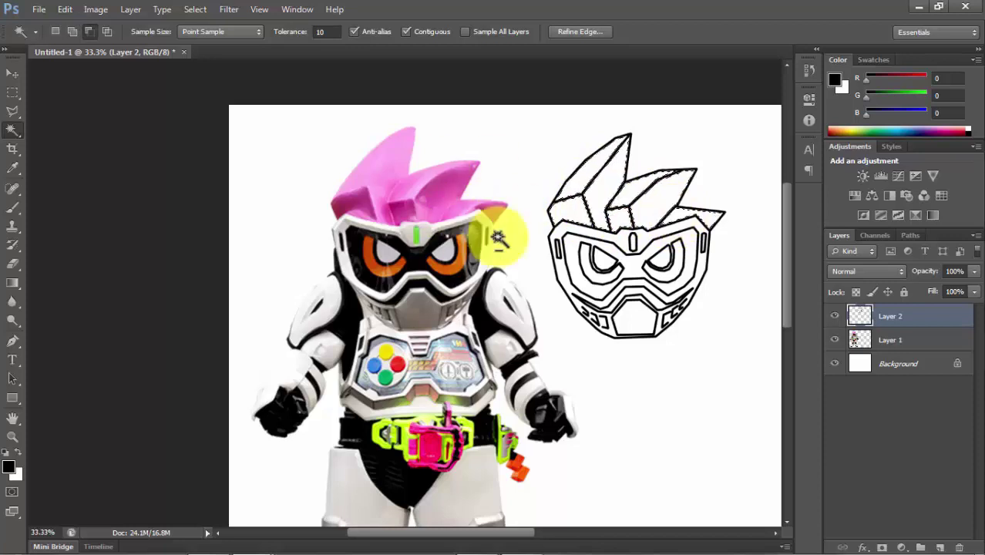
{"action": "left_click", "coordinate": [13, 209]}
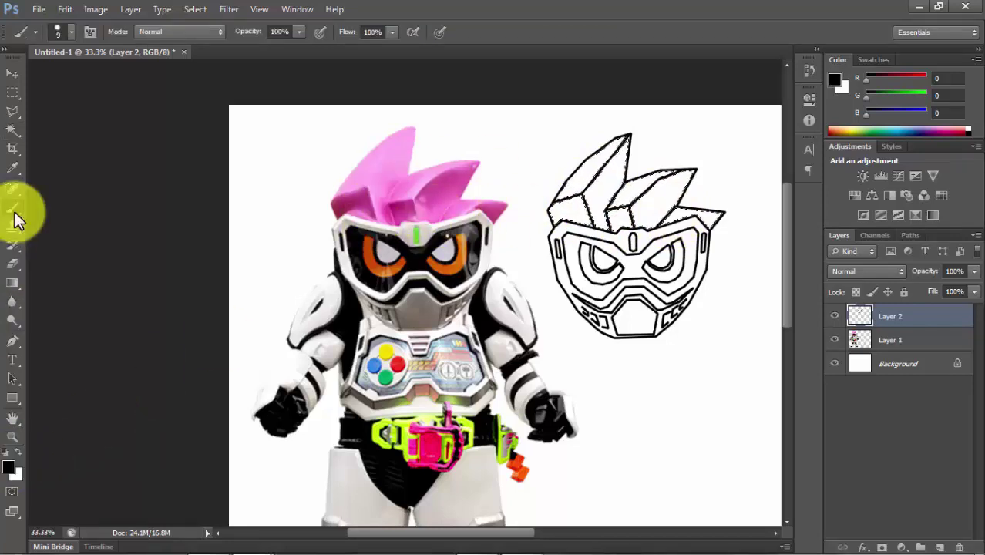
{"action": "left_click", "coordinate": [10, 467]}
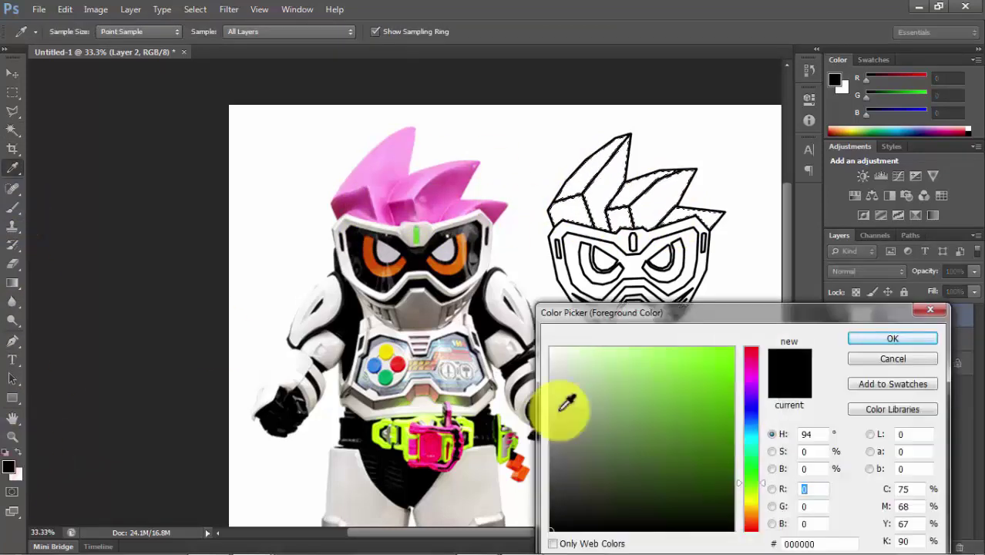
{"action": "left_click", "coordinate": [441, 183]}
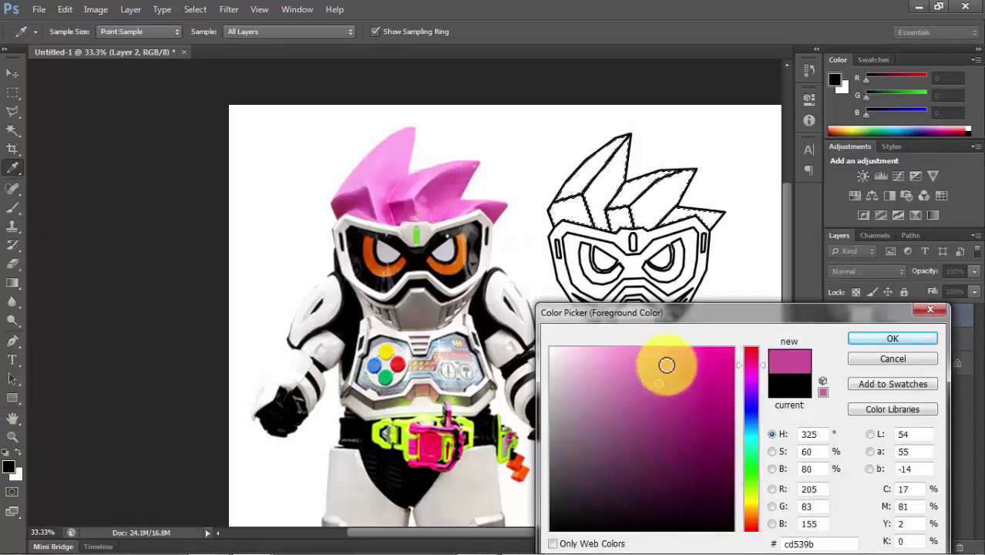
{"action": "left_click", "coordinate": [451, 186]}
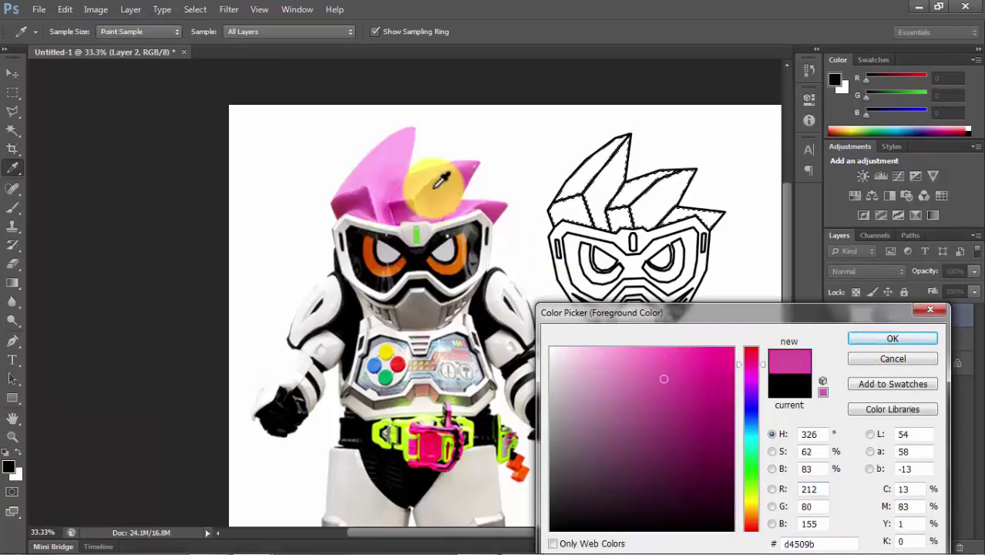
{"action": "left_click_drag", "start_coordinate": [435, 185], "coordinate": [432, 189]}
{"action": "left_click", "coordinate": [892, 338]}
- Paint the hair spikes pink with the Brush enlarged to 226 px
{"action": "key", "text": "b"}
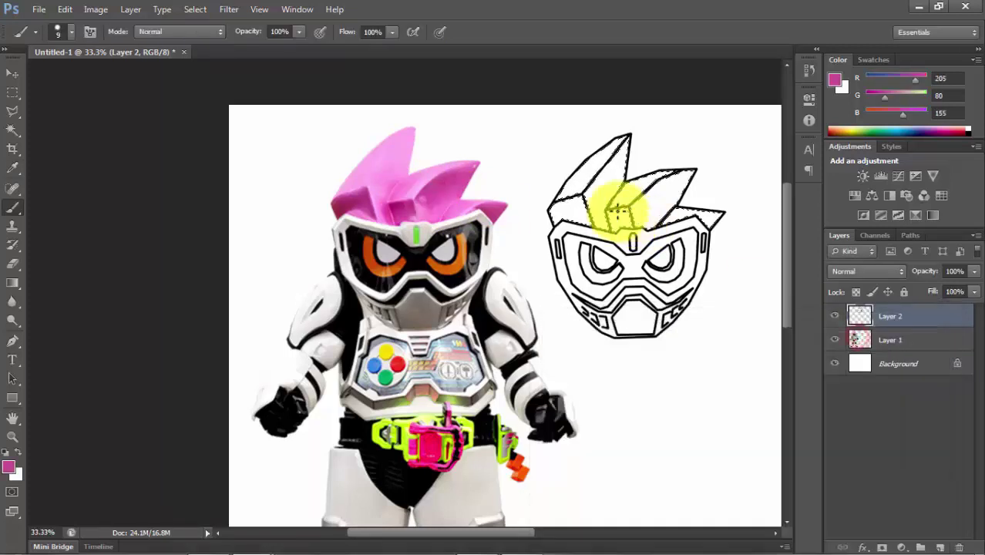
{"action": "left_click", "coordinate": [72, 32]}
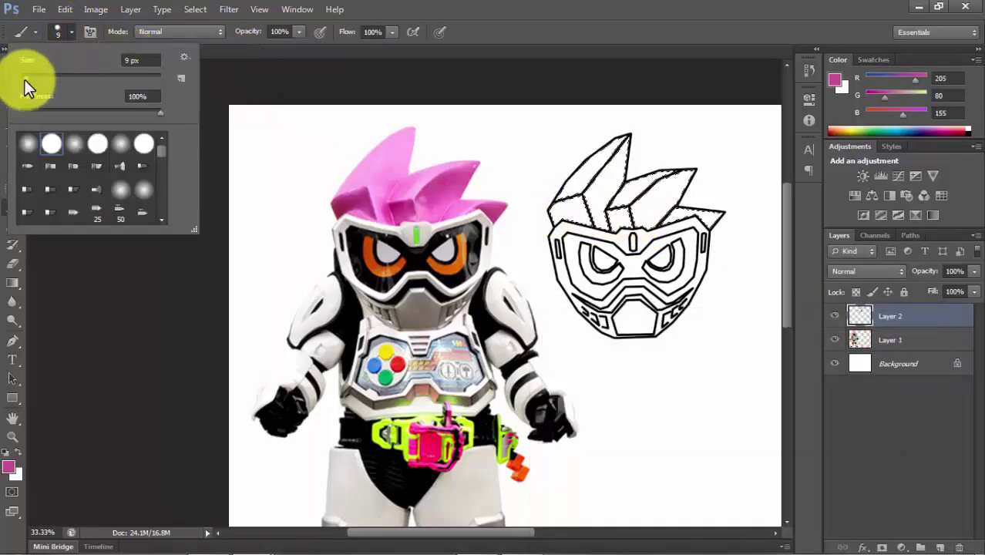
{"action": "left_click_drag", "start_coordinate": [26, 78], "coordinate": [175, 83]}
{"action": "mouse_move", "coordinate": [570, 209]}
{"action": "left_mouse_down"}
{"action": "mouse_move", "coordinate": [631, 165]}
{"action": "mouse_move", "coordinate": [593, 166]}
{"action": "left_mouse_up"}
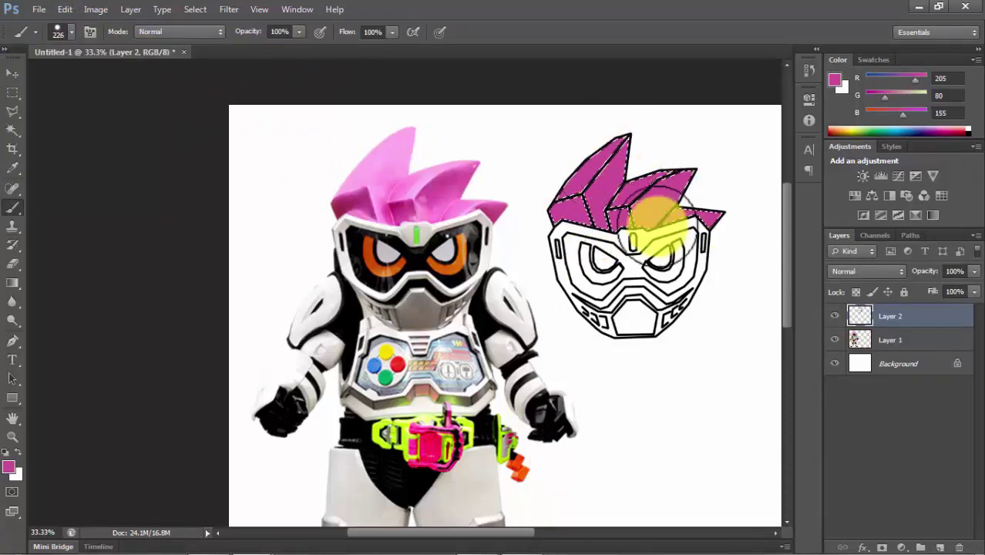
- Magic Wand-select the goggle frame and the area between the eyes, zooming in to check
{"action": "left_click", "coordinate": [13, 130]}
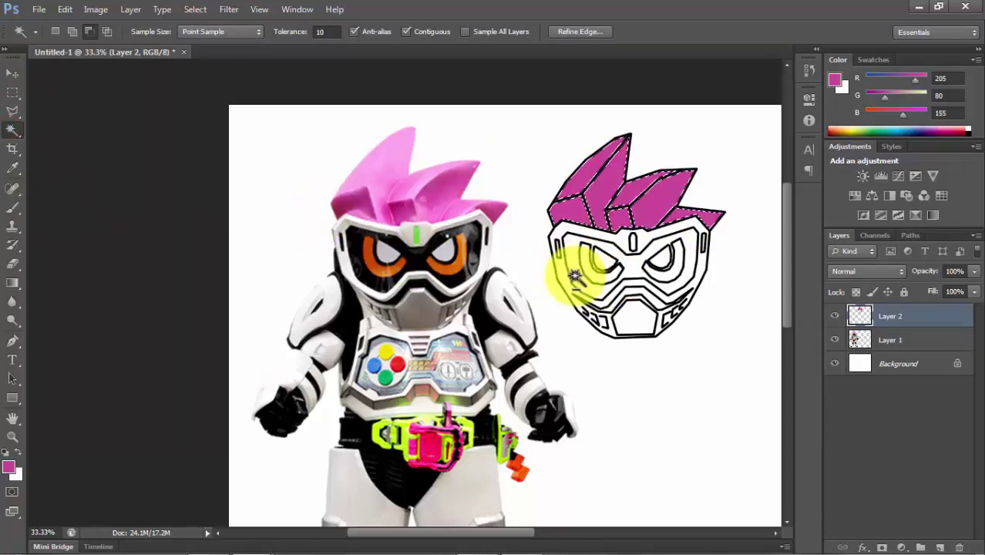
{"action": "left_click", "coordinate": [571, 250]}
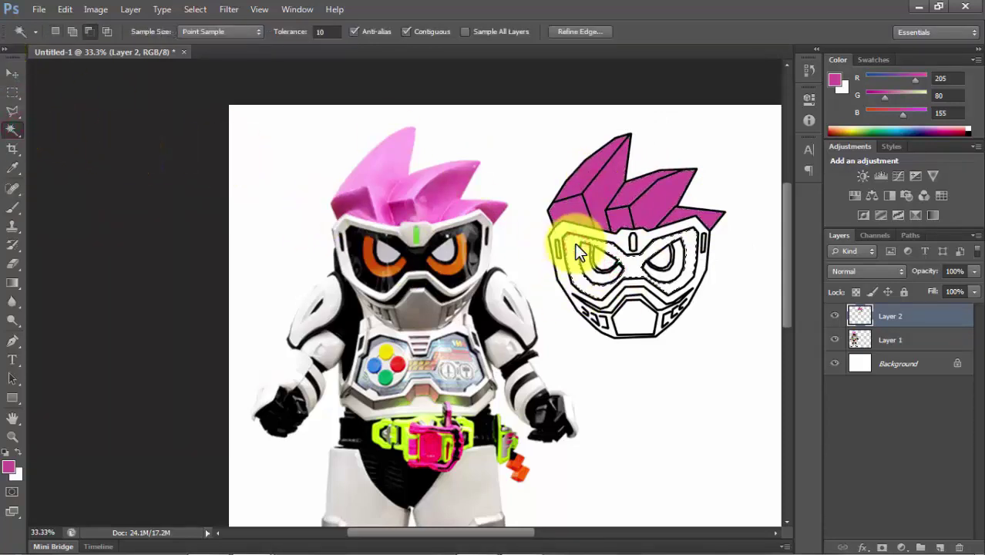
{"action": "left_click", "coordinate": [638, 263], "text": "shift"}
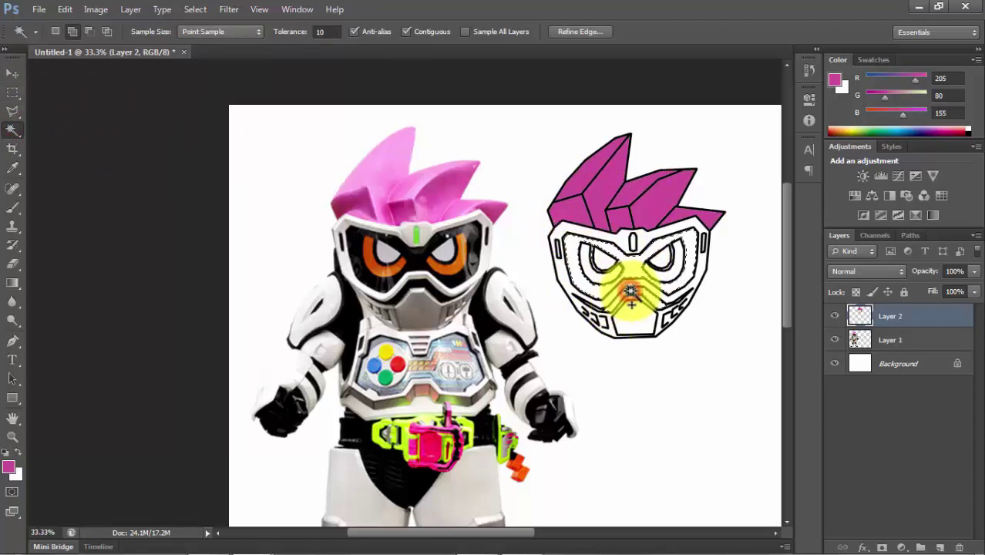
{"action": "key", "text": "ctrl+plus"}
{"action": "mouse_move", "coordinate": [637, 293]}
{"action": "left_mouse_down"}
{"action": "mouse_move", "coordinate": [312, 286]}
{"action": "mouse_move", "coordinate": [79, 261]}
{"action": "left_mouse_up"}
{"action": "key", "text": "ctrl+plus"}
{"action": "key", "text": "ctrl+plus"}
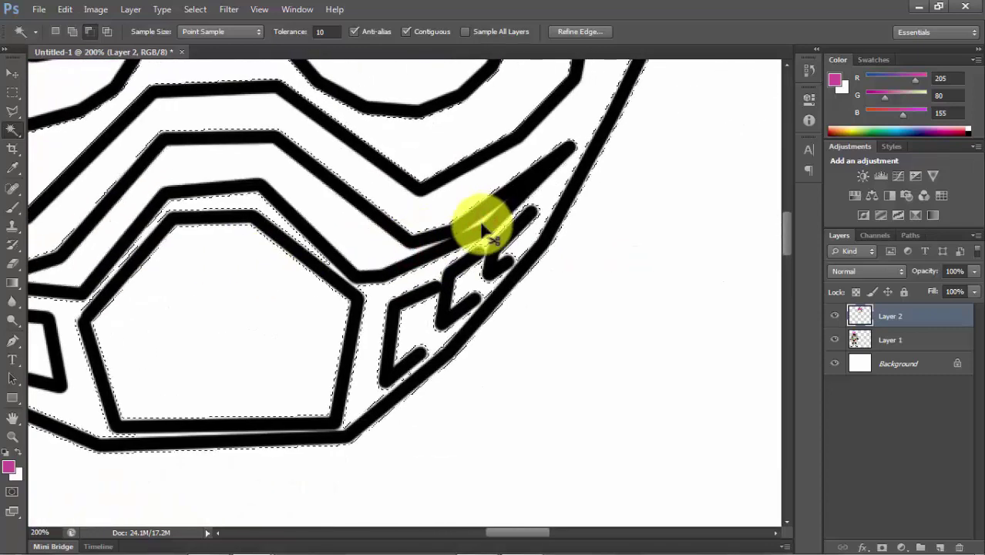
{"action": "key", "text": "ctrl+plus"}
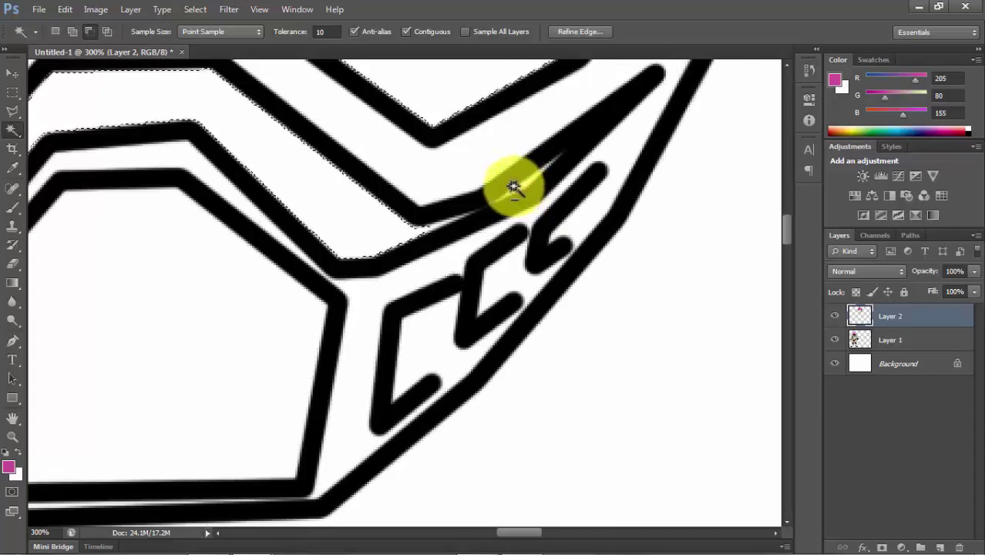
{"action": "key", "text": "ctrl+minus"}
{"action": "key", "text": "ctrl+minus"}
{"action": "key", "text": "ctrl+minus"}
- Set the foreground to black, brush the selected goggle frame black, and deselect
{"action": "left_click", "coordinate": [10, 467]}
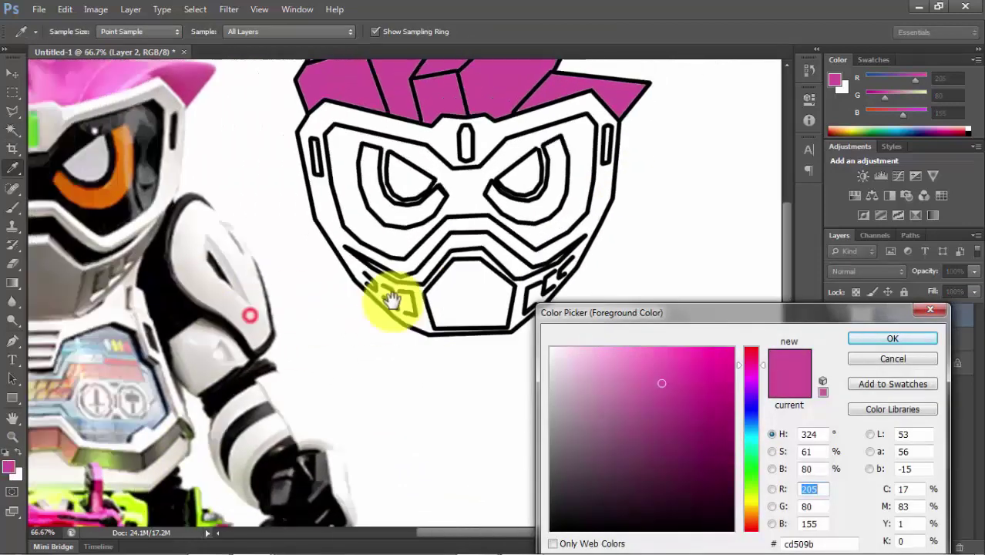
{"action": "left_click_drag", "start_coordinate": [392, 299], "coordinate": [414, 291]}
{"action": "left_click", "coordinate": [891, 339]}
{"action": "left_click", "coordinate": [12, 206]}
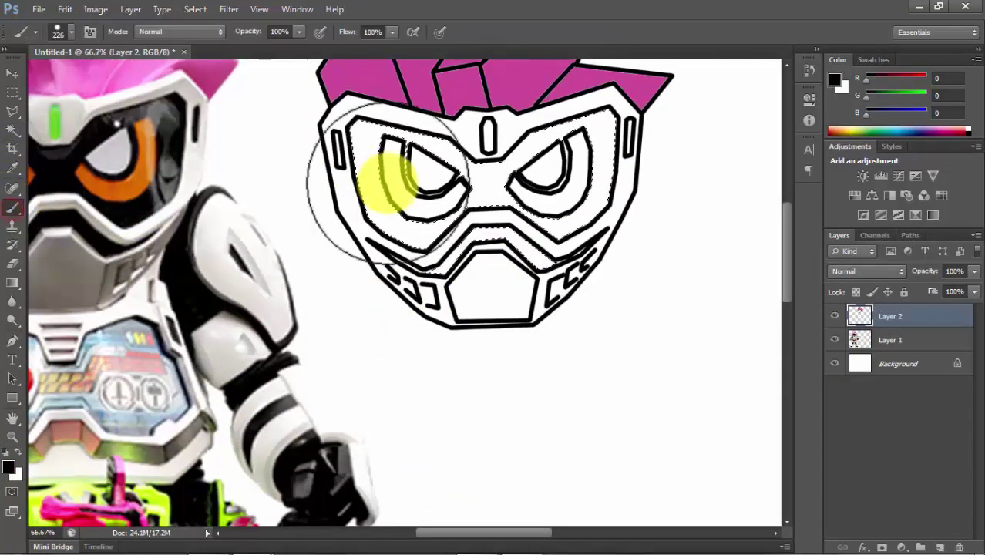
{"action": "mouse_move", "coordinate": [386, 181]}
{"action": "left_mouse_down"}
{"action": "mouse_move", "coordinate": [447, 177]}
{"action": "mouse_move", "coordinate": [472, 229]}
{"action": "left_mouse_up"}
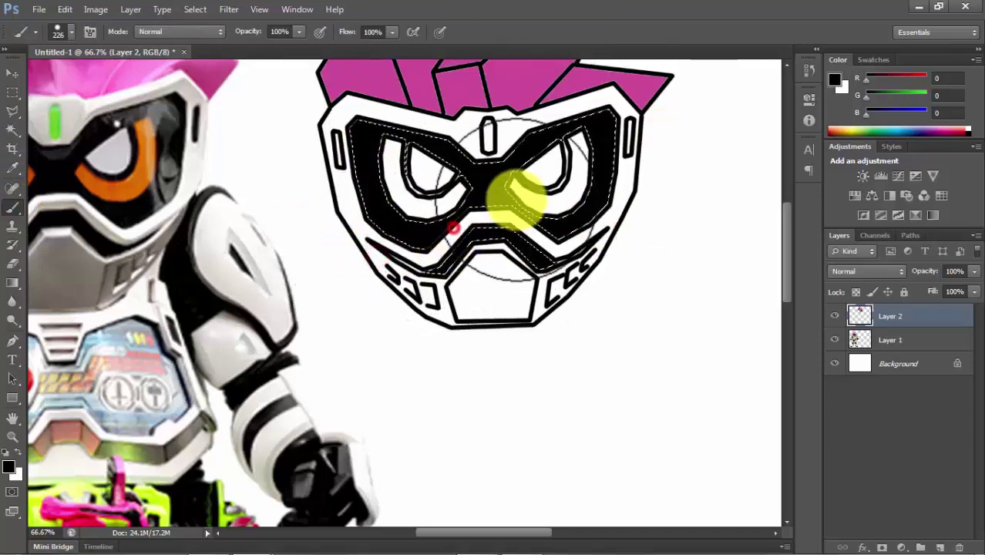
{"action": "key", "text": "m"}
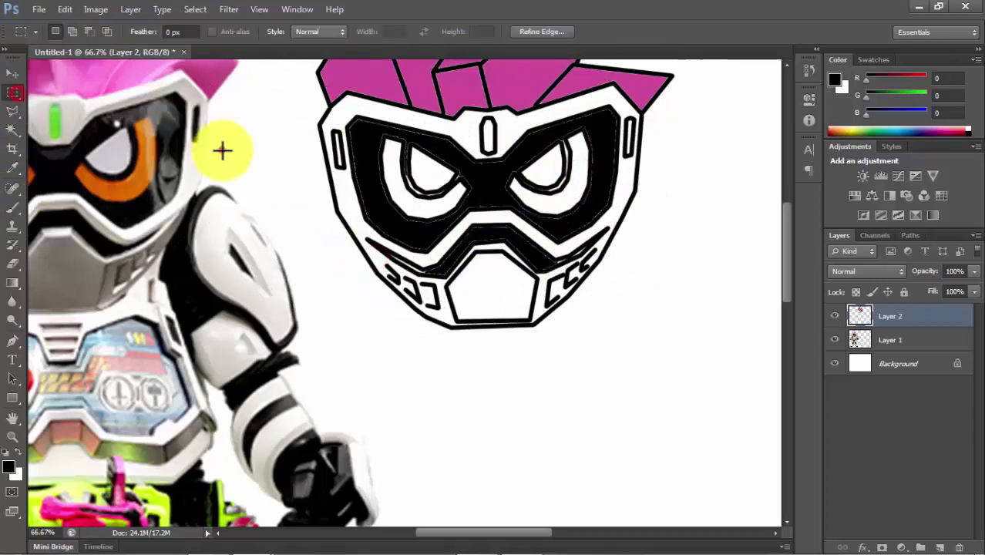
{"action": "key", "text": "ctrl+d"}
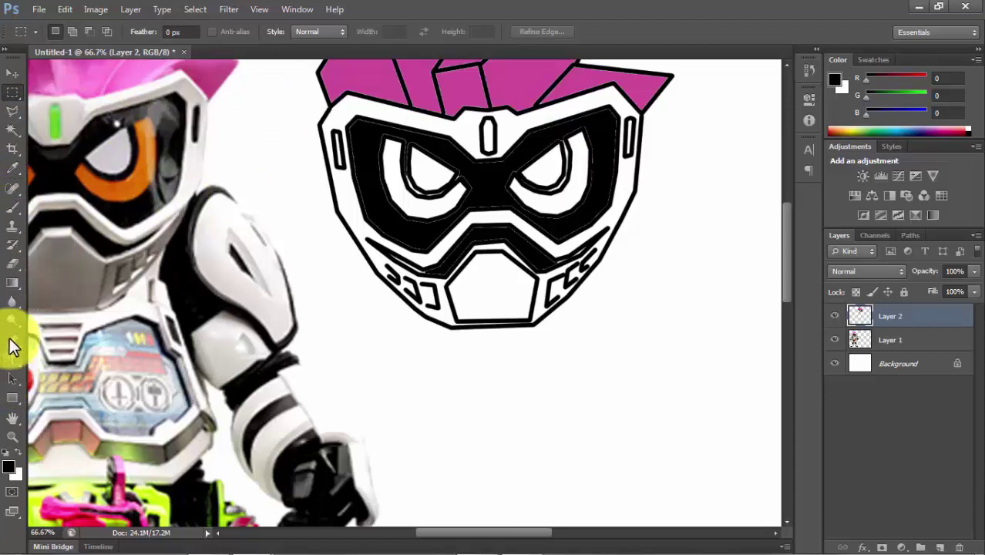
{"action": "left_click", "coordinate": [9, 138]}
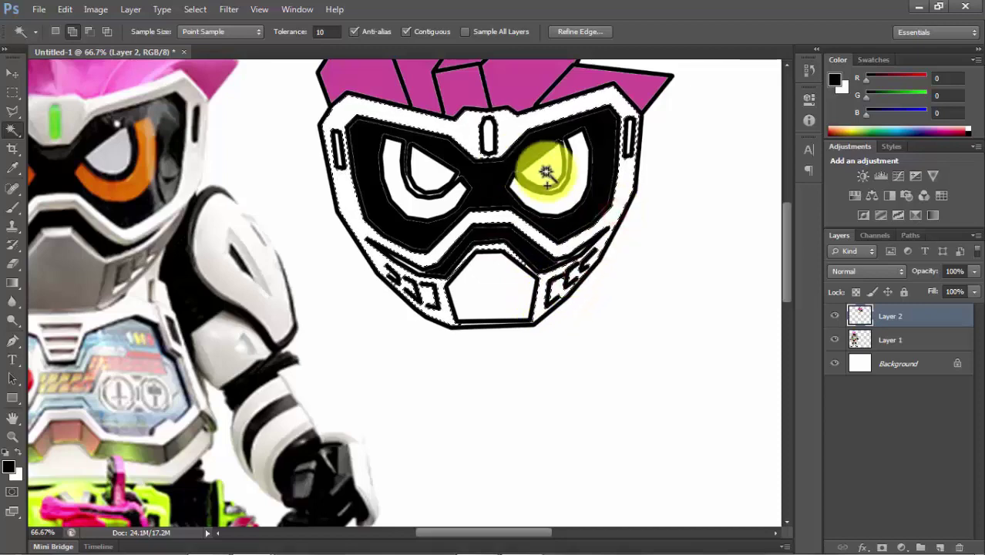
- Paint the selected face areas of the drawing white, then deselect
{"action": "left_click", "coordinate": [9, 468]}
{"action": "left_click", "coordinate": [105, 172]}
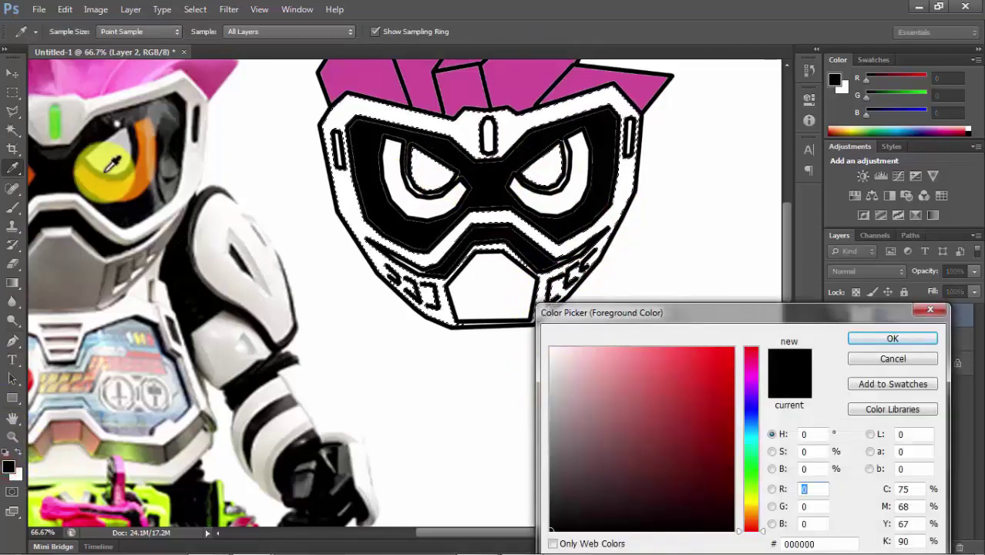
{"action": "left_click_drag", "start_coordinate": [591, 413], "coordinate": [552, 348]}
{"action": "left_click", "coordinate": [888, 342]}
{"action": "left_click", "coordinate": [12, 207]}
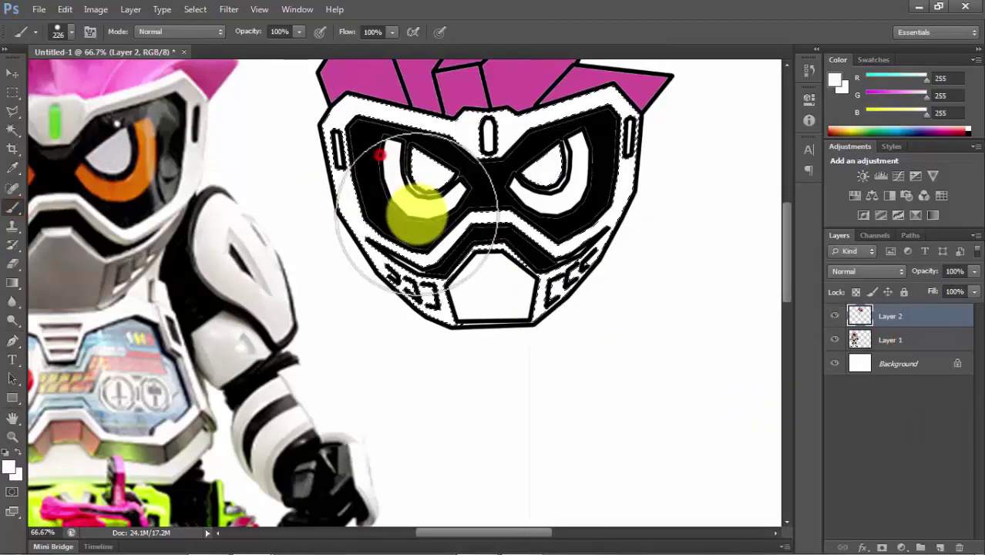
{"action": "left_click_drag", "start_coordinate": [414, 213], "coordinate": [331, 128]}
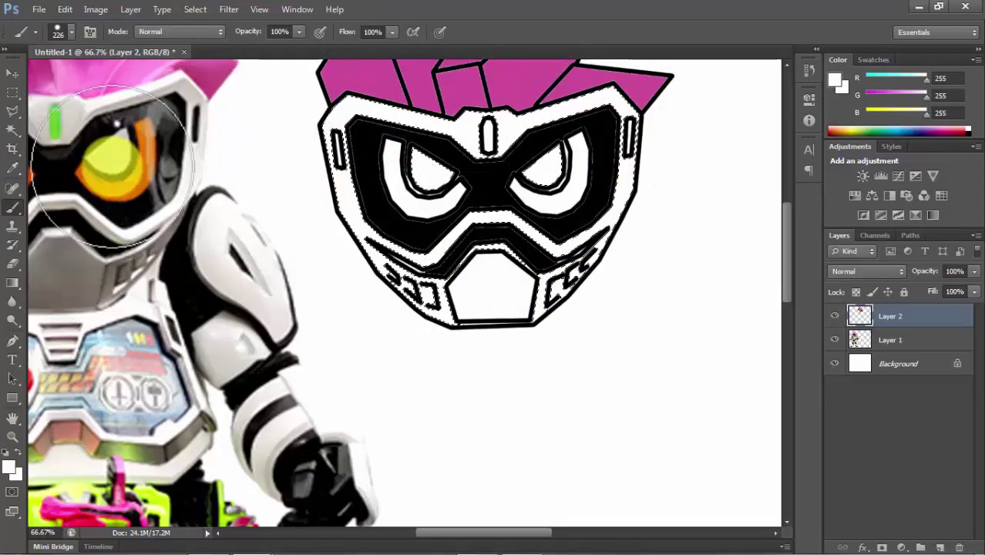
{"action": "left_click", "coordinate": [13, 92]}
{"action": "left_click", "coordinate": [395, 153]}
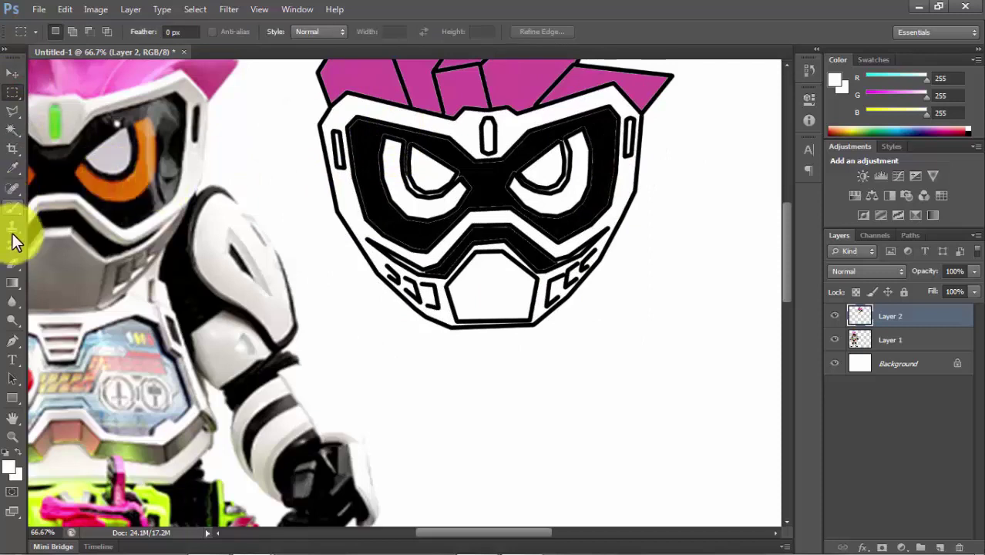
- Paint both eye rings orange, sampled from the toy's eyes, then deselect
{"action": "left_click", "coordinate": [12, 129]}
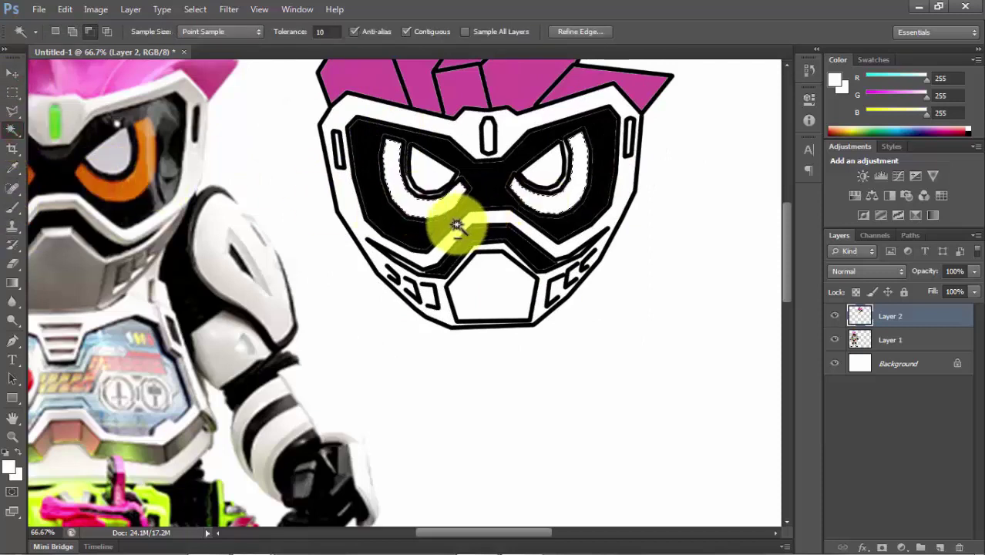
{"action": "left_click", "coordinate": [405, 207]}
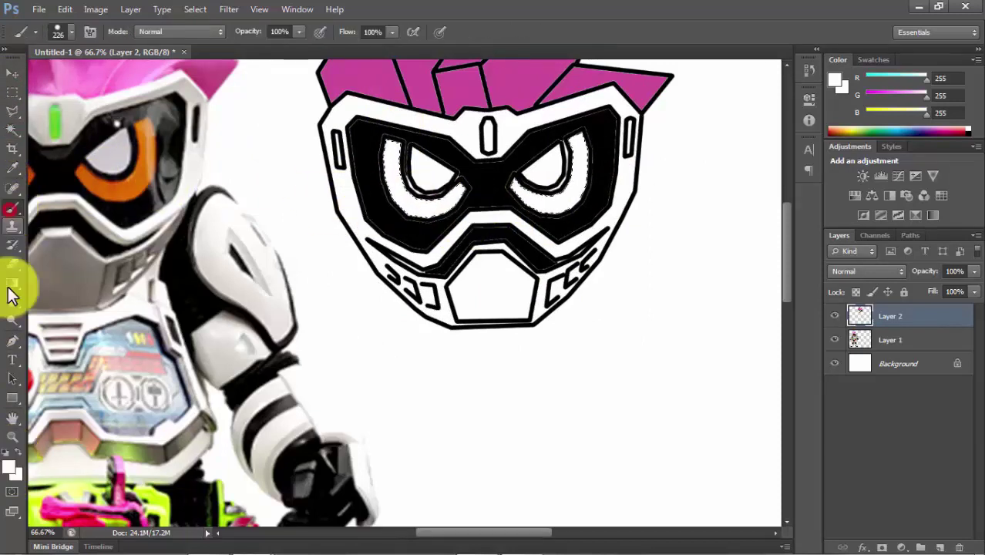
{"action": "left_click", "coordinate": [11, 467]}
{"action": "left_click", "coordinate": [129, 182]}
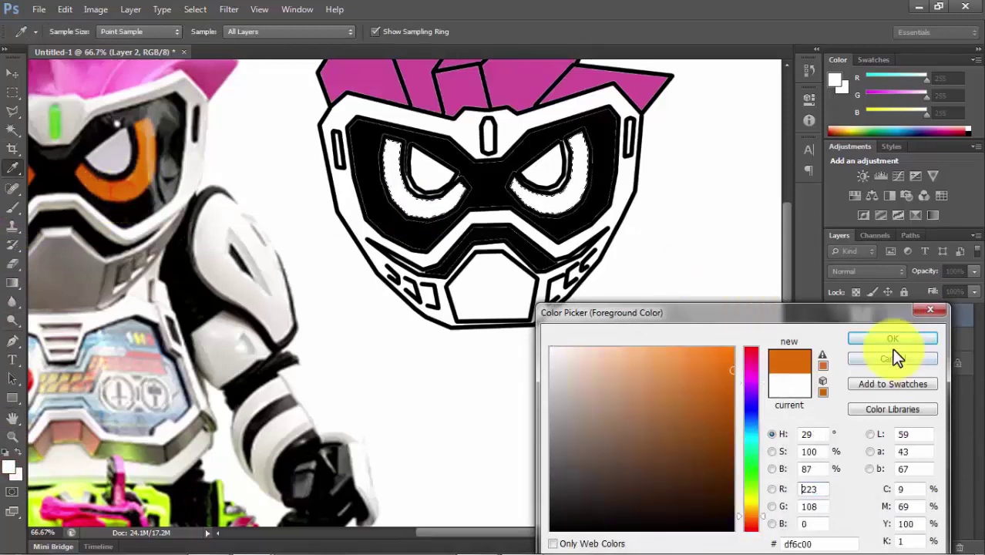
{"action": "left_click", "coordinate": [893, 338]}
{"action": "left_click_drag", "start_coordinate": [416, 185], "coordinate": [534, 165]}
{"action": "left_click", "coordinate": [13, 91]}
{"action": "left_click", "coordinate": [341, 143]}
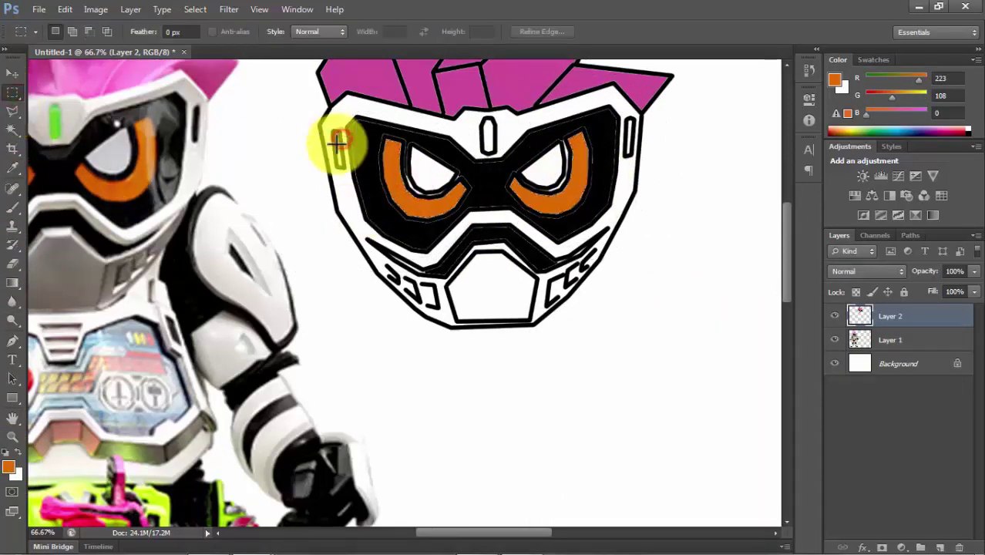
- Paint the mask's top-centre slot green, sampled from the toy's forehead strip, then deselect
{"action": "left_click", "coordinate": [13, 129]}
{"action": "left_click", "coordinate": [488, 135]}
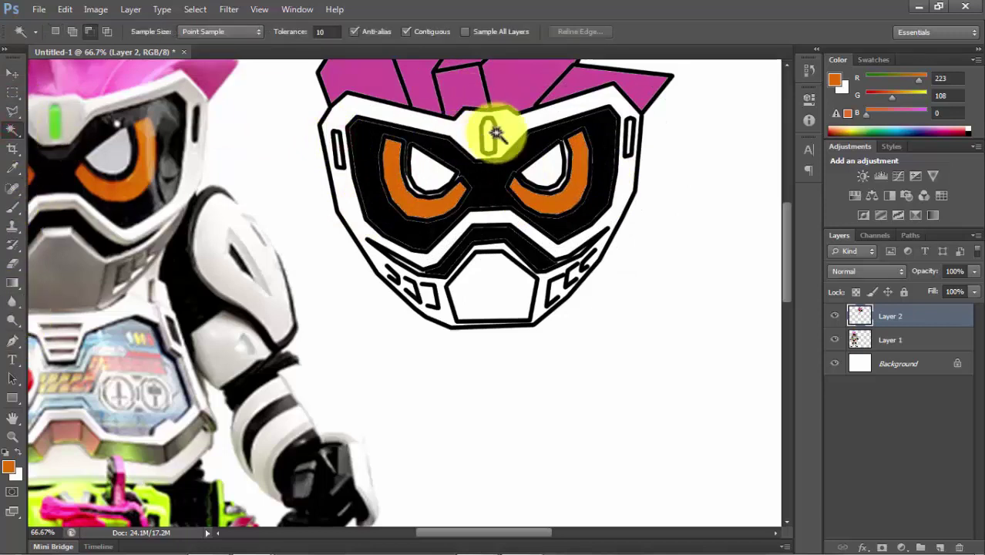
{"action": "left_click", "coordinate": [13, 187]}
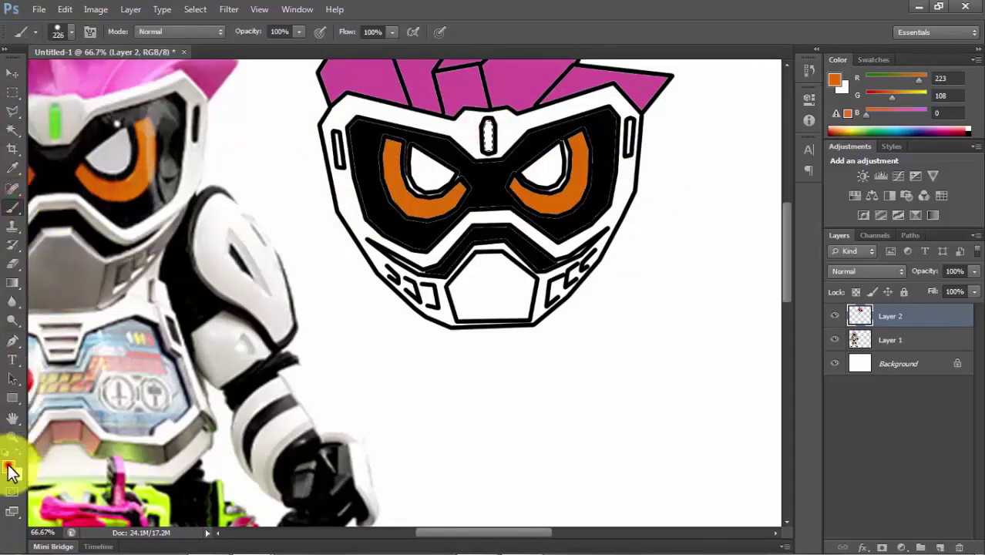
{"action": "left_click", "coordinate": [8, 467]}
{"action": "left_click", "coordinate": [55, 122]}
{"action": "left_click", "coordinate": [875, 340]}
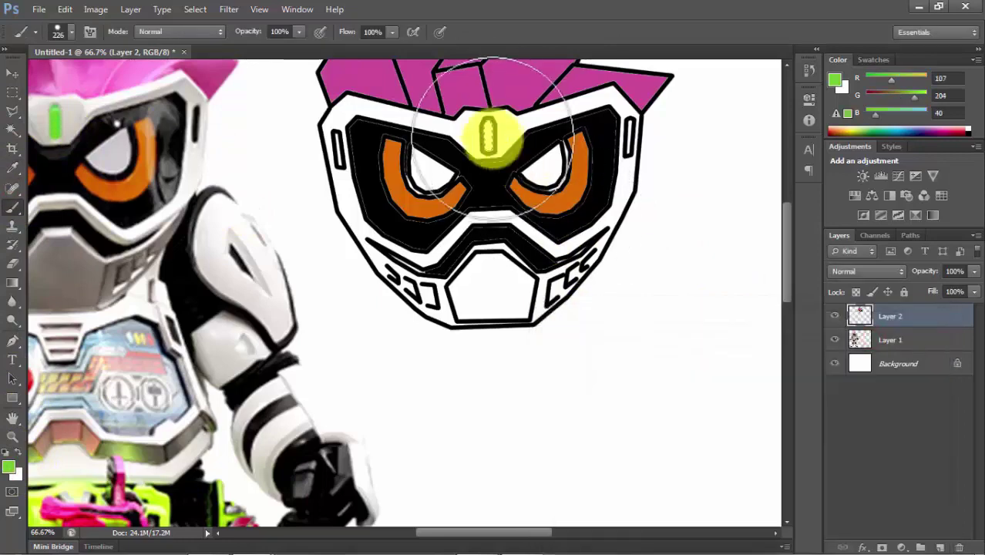
{"action": "left_click_drag", "start_coordinate": [485, 125], "coordinate": [488, 151]}
{"action": "left_click", "coordinate": [12, 91]}
{"action": "left_click", "coordinate": [317, 212]}
- Move the helmet drawing on Layer 2 beside the toy photo
{"action": "scroll", "coordinate": [317, 212], "scroll_direction": "down", "scroll_amount": 2}
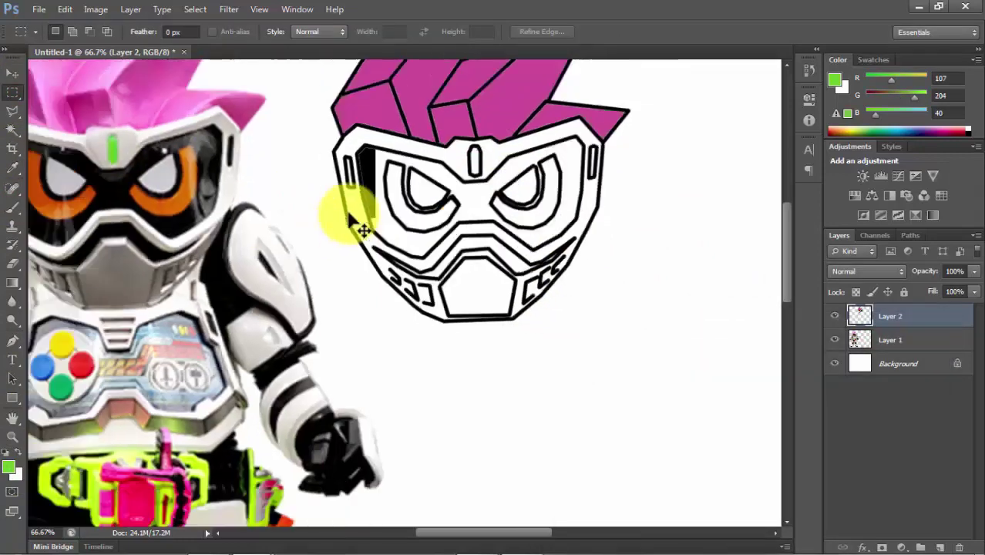
{"action": "left_click_drag", "start_coordinate": [318, 220], "coordinate": [458, 307]}
{"action": "left_click", "coordinate": [12, 72]}
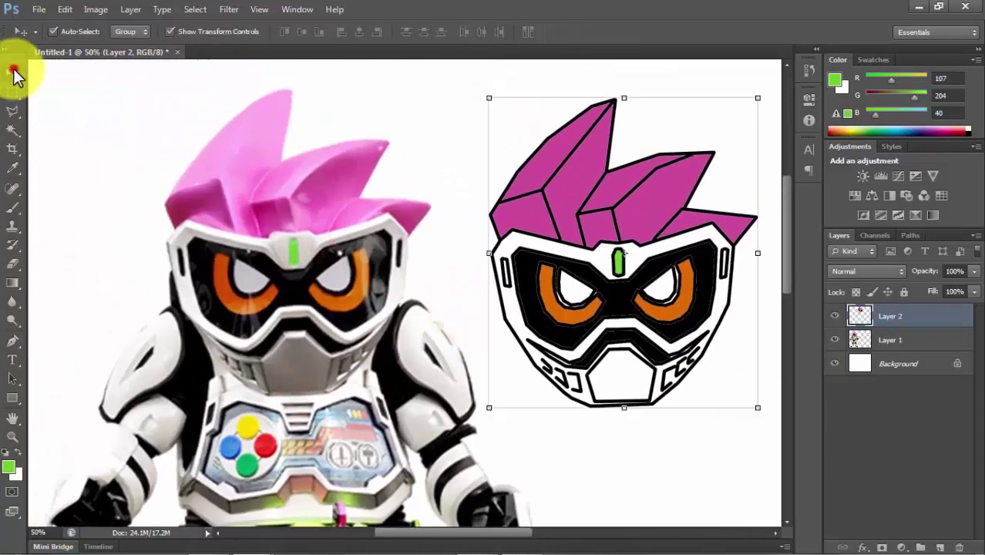
{"action": "mouse_move", "coordinate": [616, 287]}
{"action": "left_mouse_down"}
{"action": "mouse_move", "coordinate": [289, 285]}
{"action": "mouse_move", "coordinate": [617, 279]}
{"action": "left_mouse_up"}
- Add the red 'Tiruan' text label beneath the helmet drawing
{"action": "scroll", "coordinate": [576, 275], "scroll_direction": "up", "scroll_amount": 1}
{"action": "scroll", "coordinate": [539, 289], "scroll_direction": "down", "scroll_amount": 1}
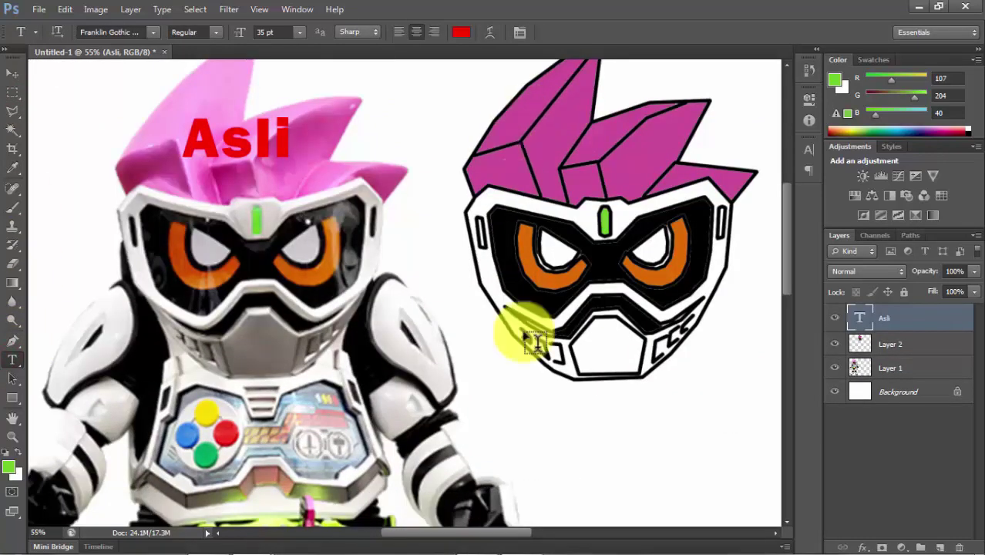
{"action": "left_click", "coordinate": [545, 424]}
{"action": "type", "text": "Tirua"}
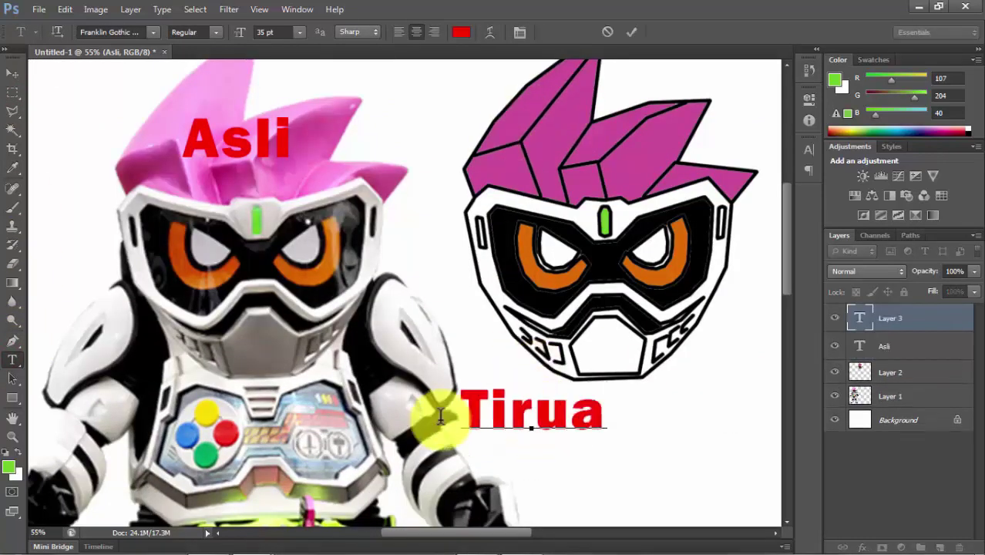
{"action": "type", "text": "n"}
{"action": "left_click_drag", "start_coordinate": [733, 455], "coordinate": [758, 454]}
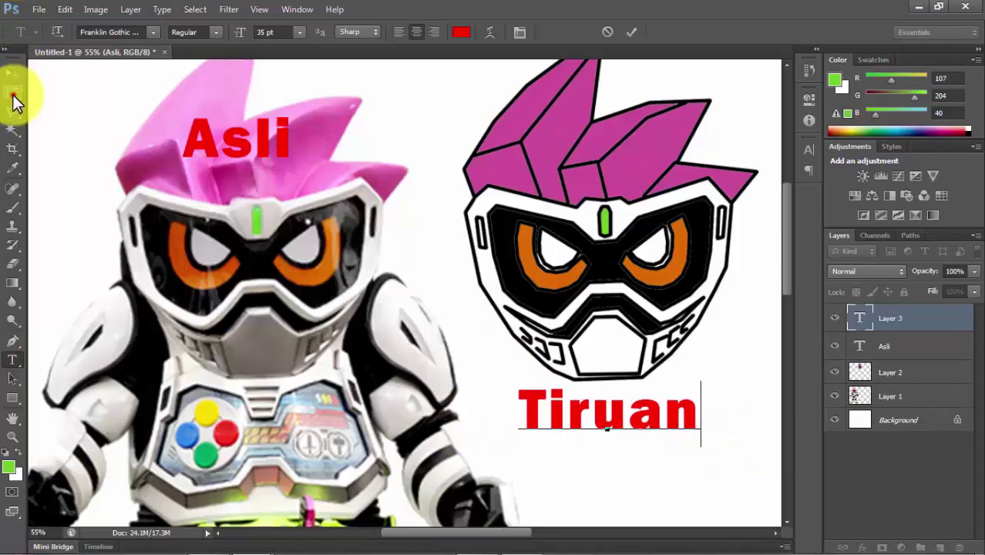